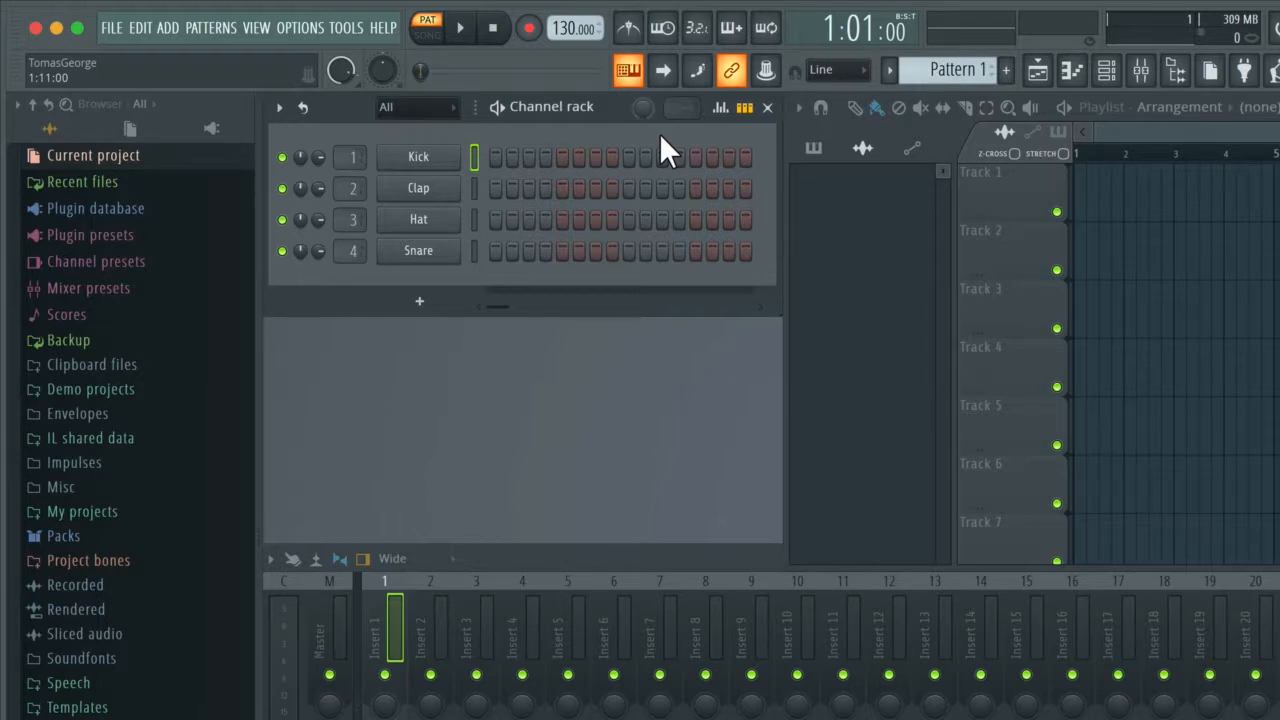
# Step: Hide the Channel rack and bring it back into view
pyautogui.click(1110, 78)
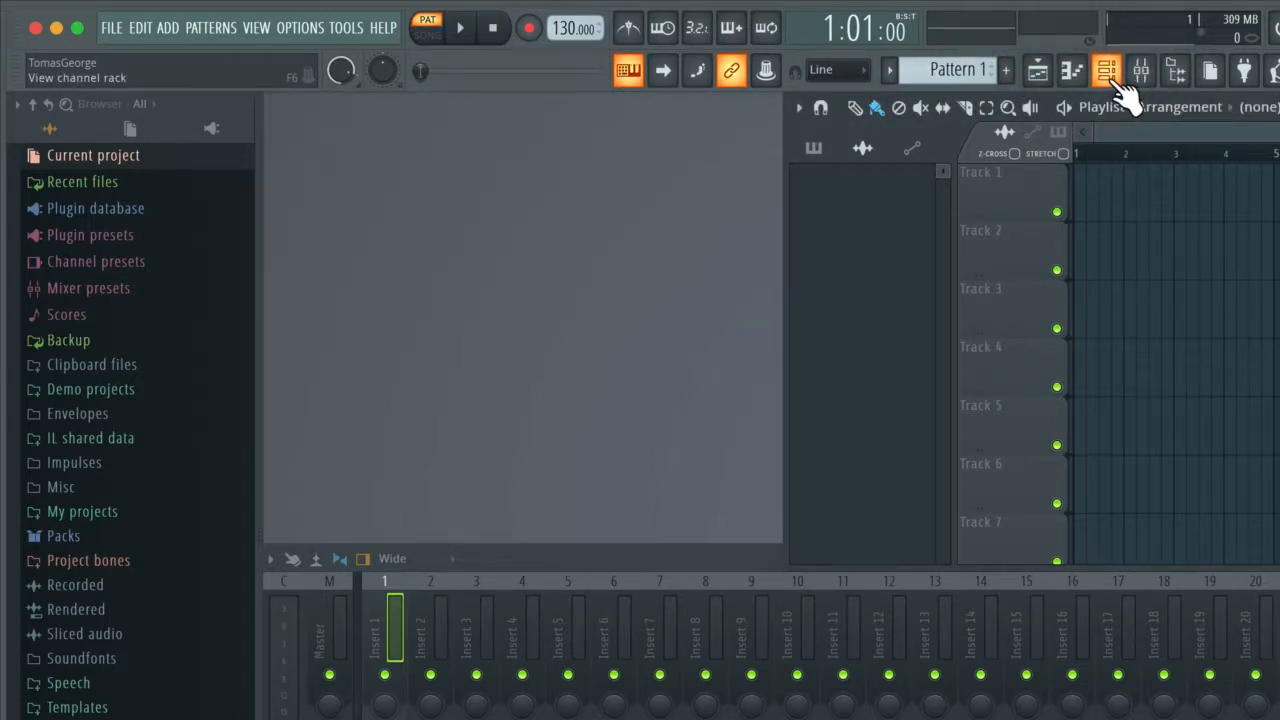
pyautogui.click(1110, 78)
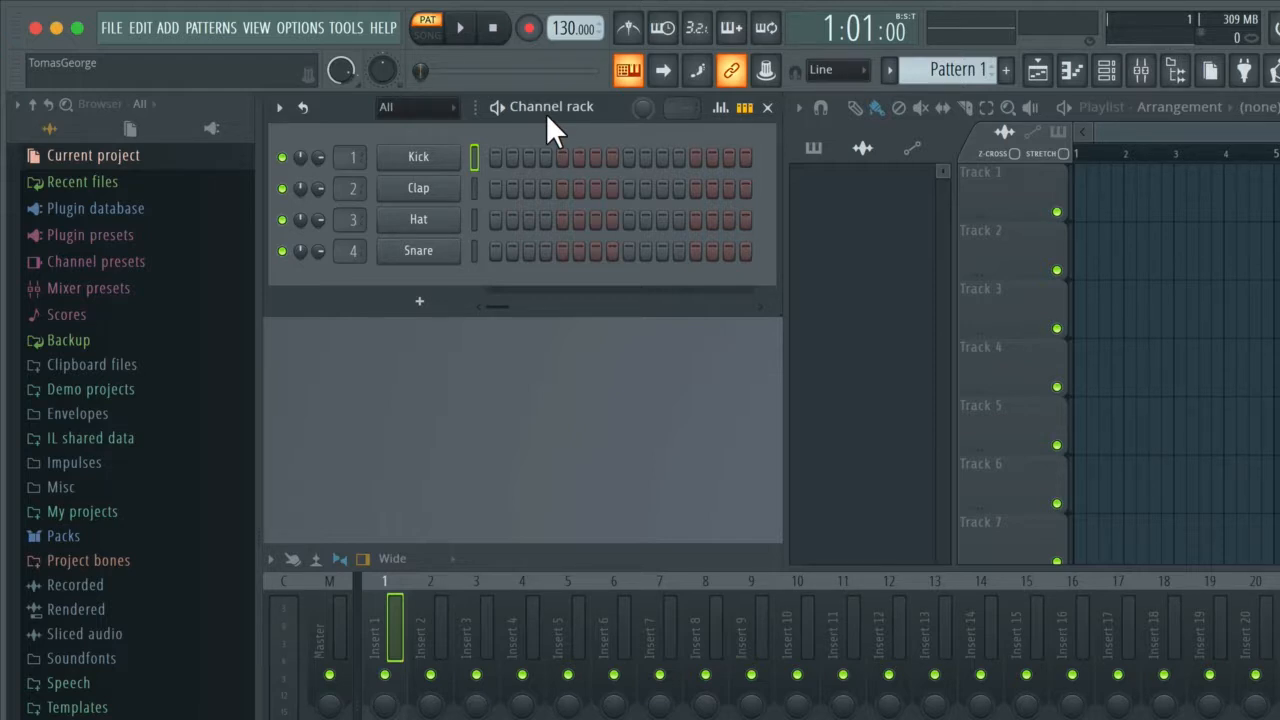
pyautogui.click(112, 28)
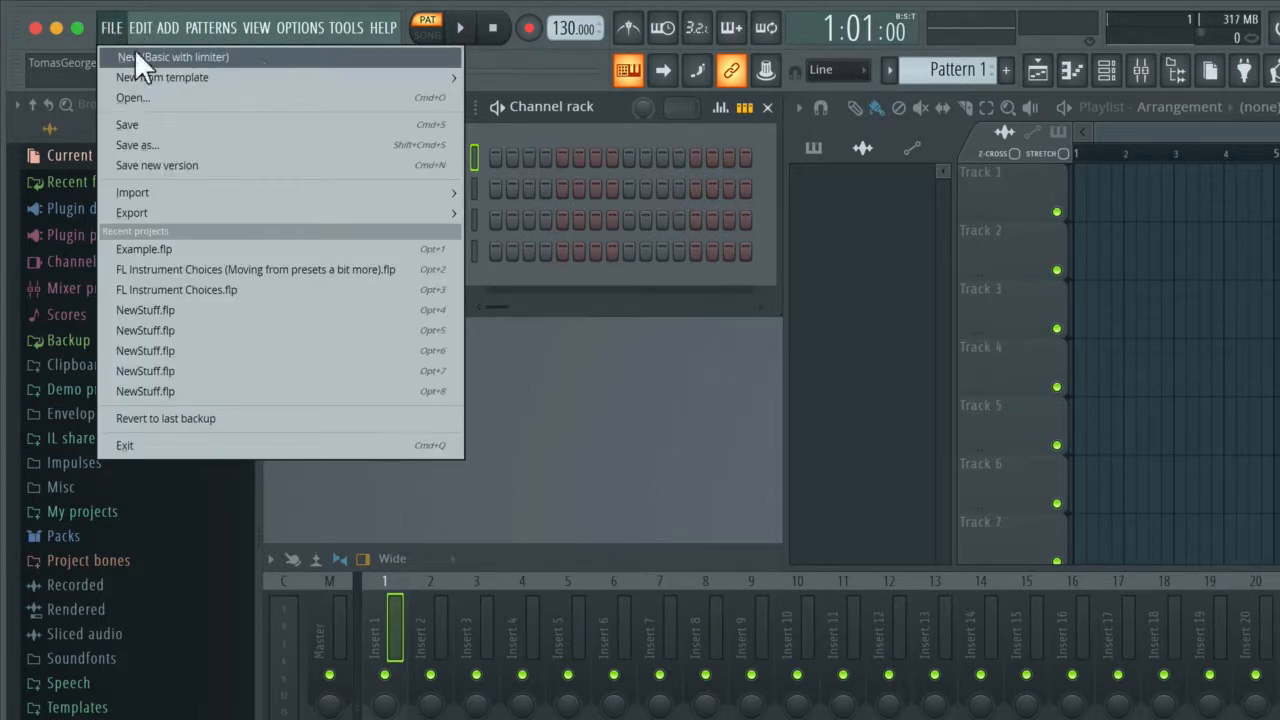
pyautogui.click(117, 28)
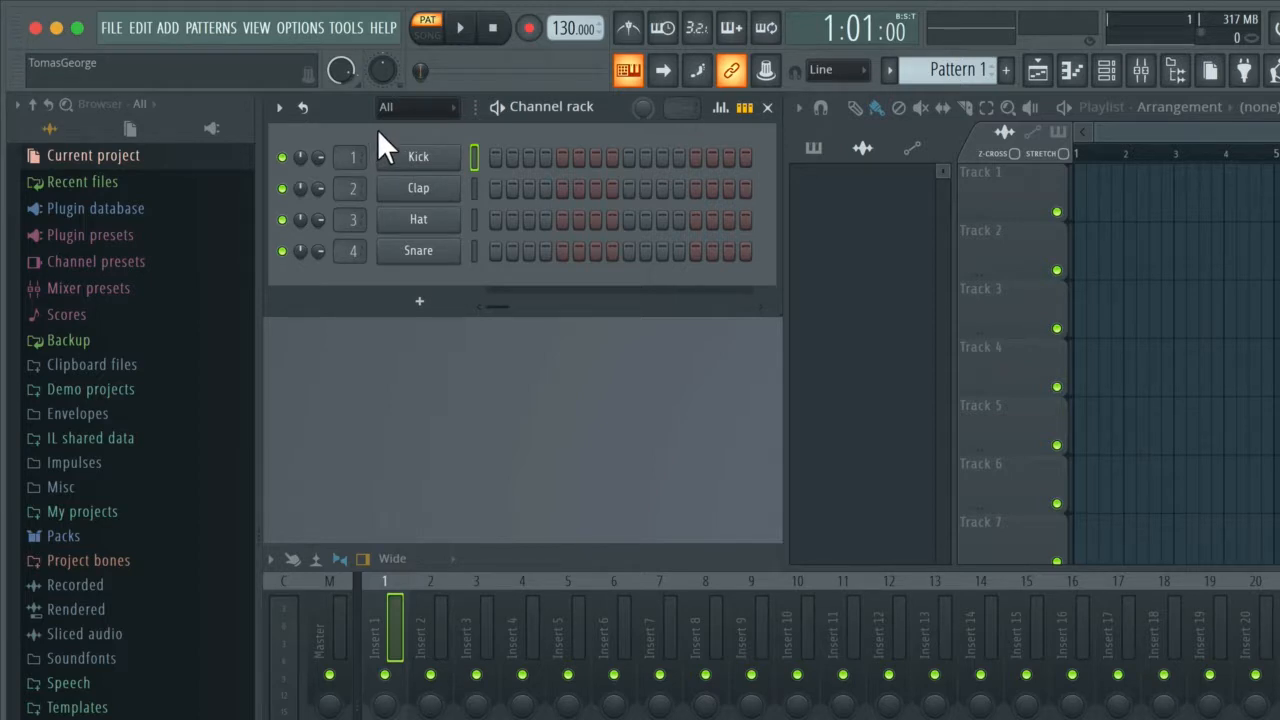
# Step: Add the Cust Ride sample from the Drums pack's Cymbals folder to the Channel rack as a new channel
pyautogui.click(76, 548)
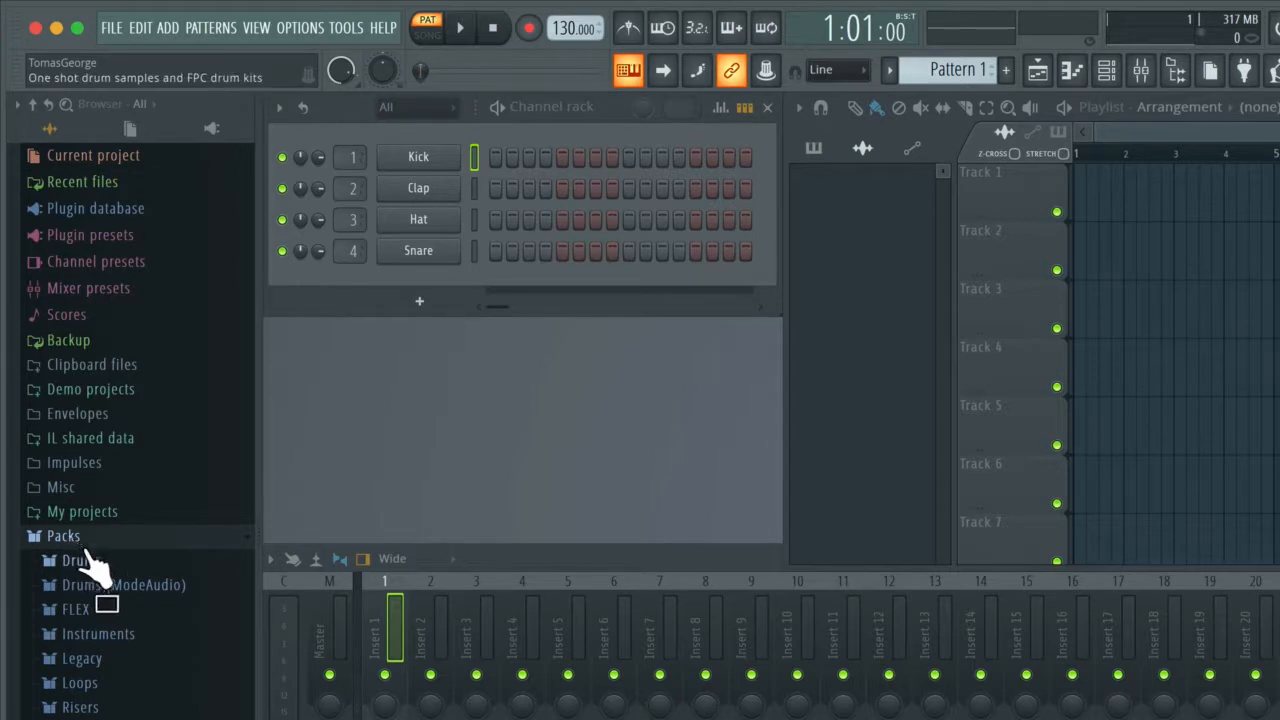
pyautogui.click(113, 562)
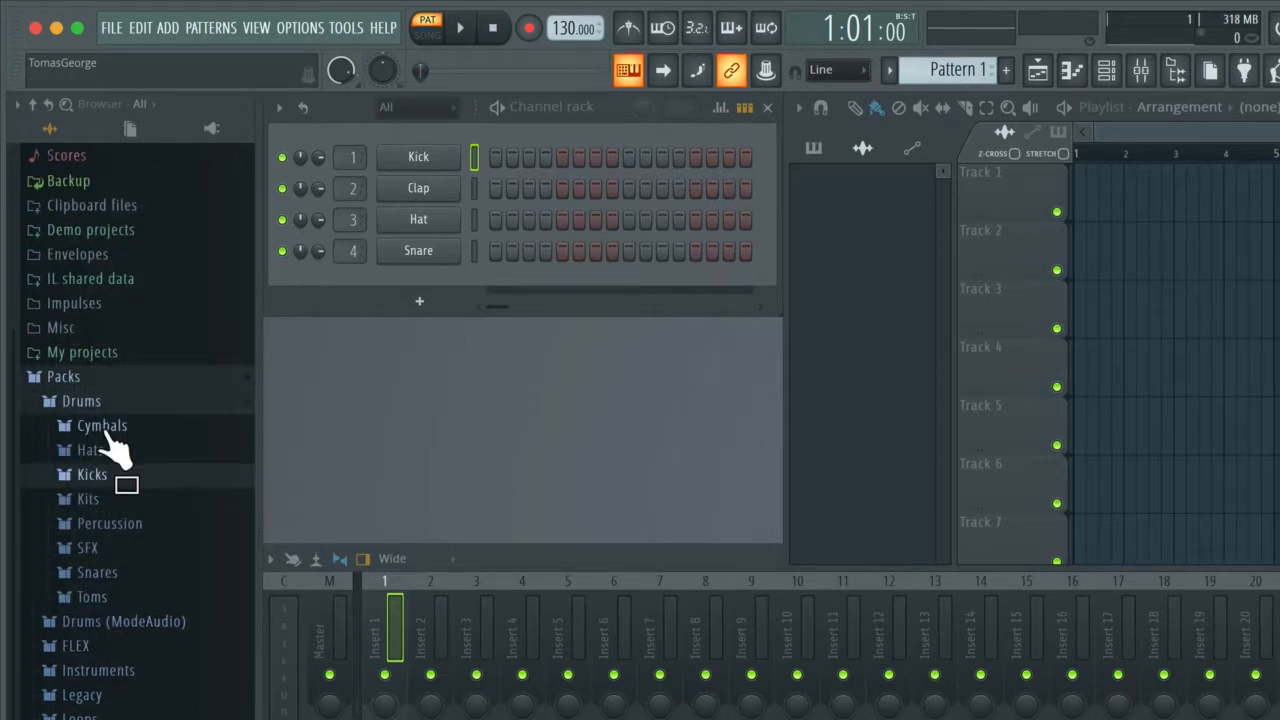
pyautogui.click(110, 426)
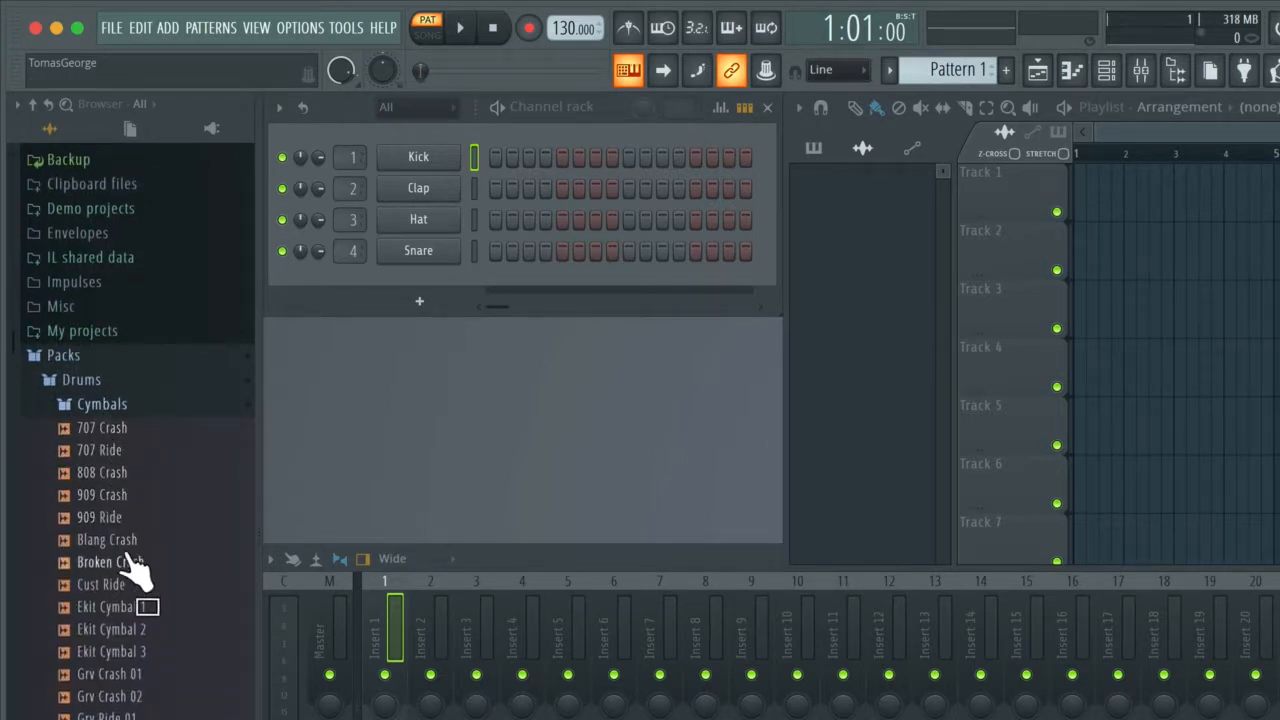
pyautogui.moveTo(118, 585); pyautogui.dragTo(390, 275)
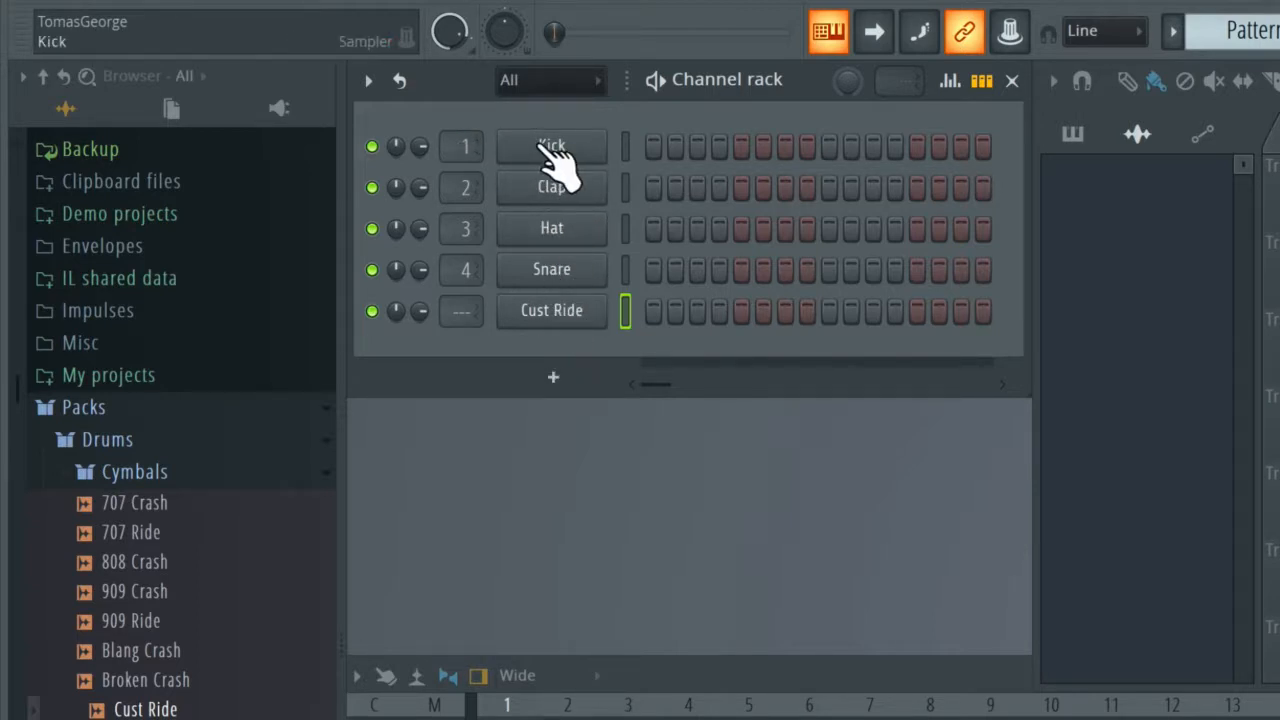
# Step: Mute and unmute the Kick channel, and try out its panning and volume controls
pyautogui.click(372, 147)
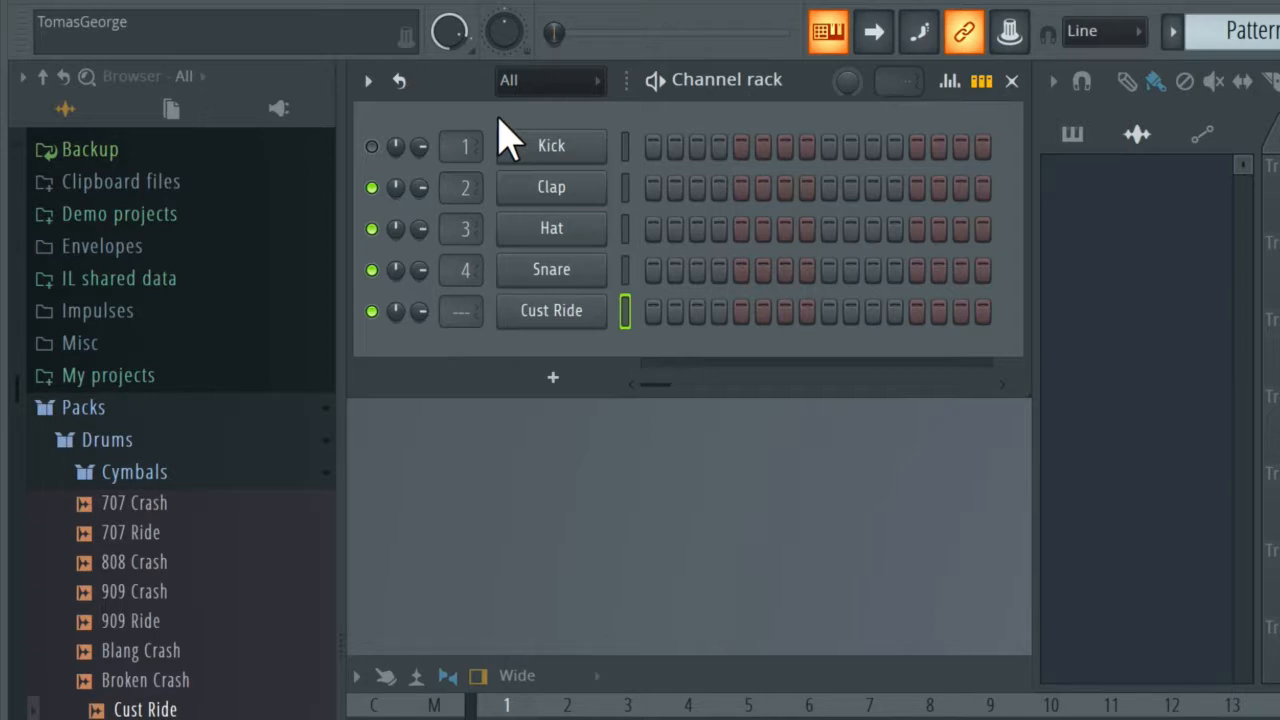
pyautogui.click(372, 147)
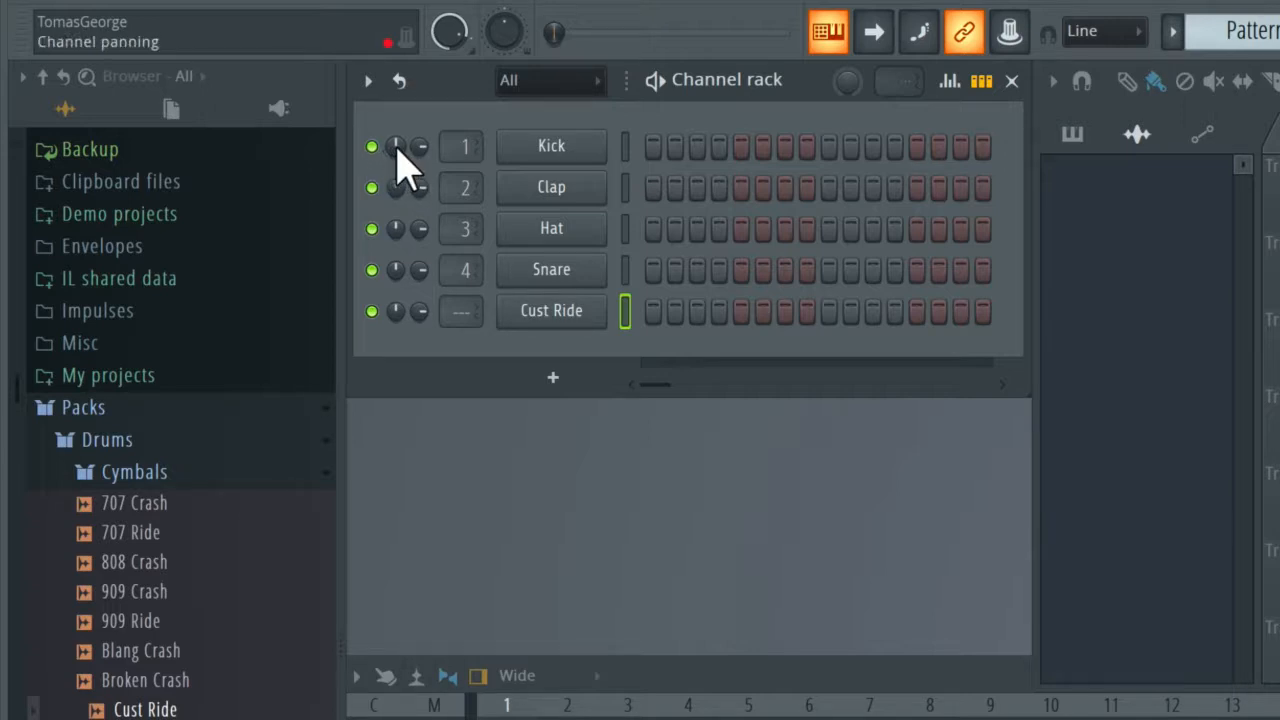
pyautogui.moveTo(397, 148)
pyautogui.mouseDown()
pyautogui.moveTo(397, 168)
pyautogui.moveTo(397, 96)
pyautogui.moveTo(397, 131)
pyautogui.mouseUp()
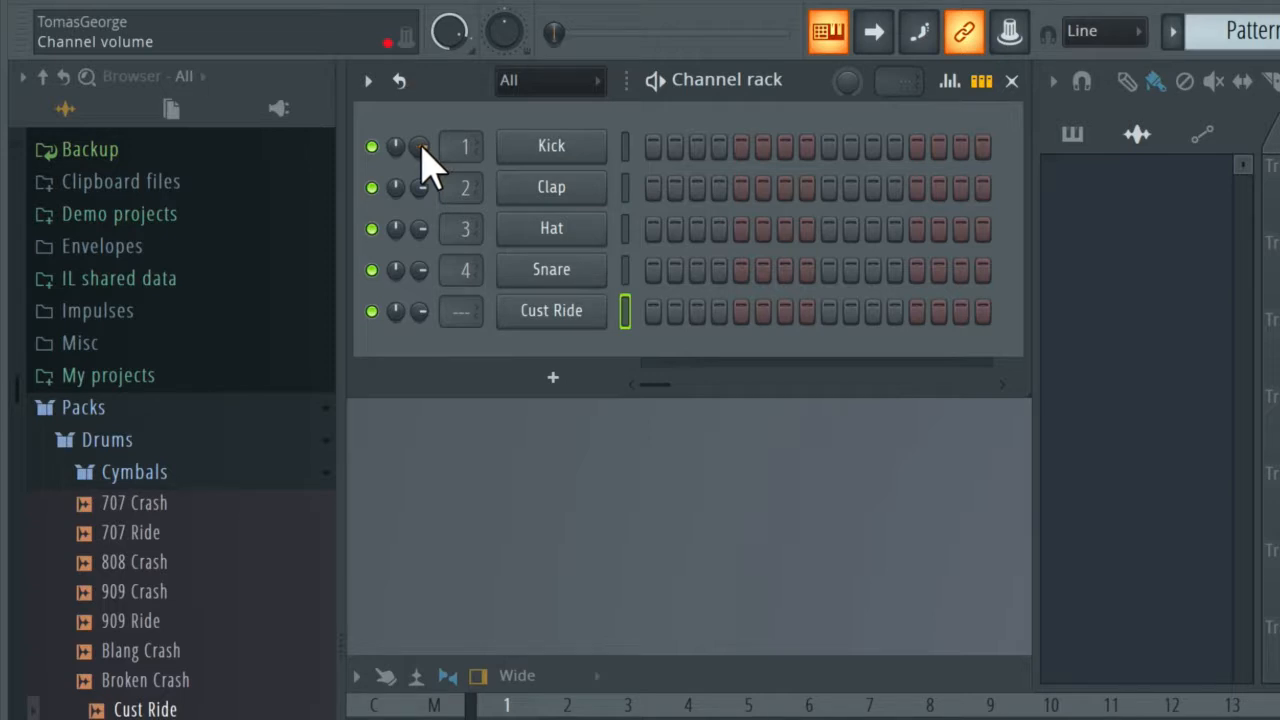
pyautogui.moveTo(420, 147)
pyautogui.mouseDown()
pyautogui.moveTo(420, 228)
pyautogui.moveTo(420, 150)
pyautogui.mouseUp()
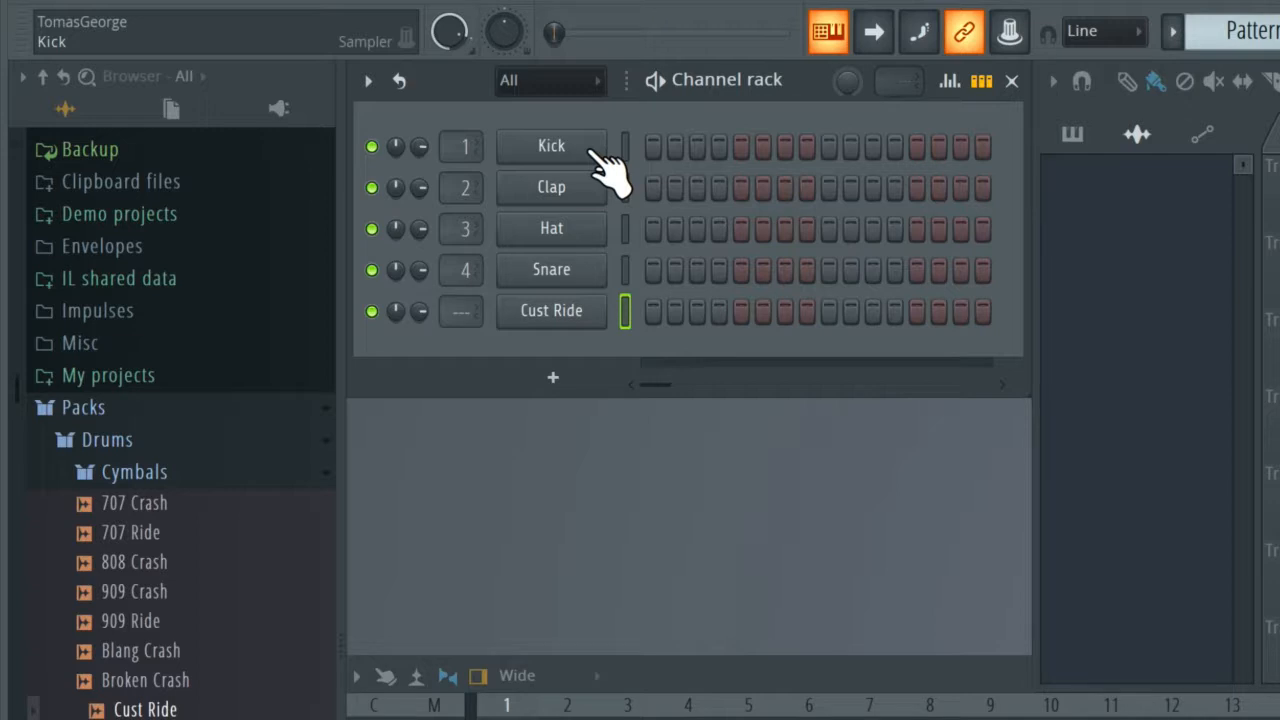
# Step: Look at the Kick channel's name and color editor and its sampler settings
pyautogui.click(581, 145)
pyautogui.rightClick(581, 145)
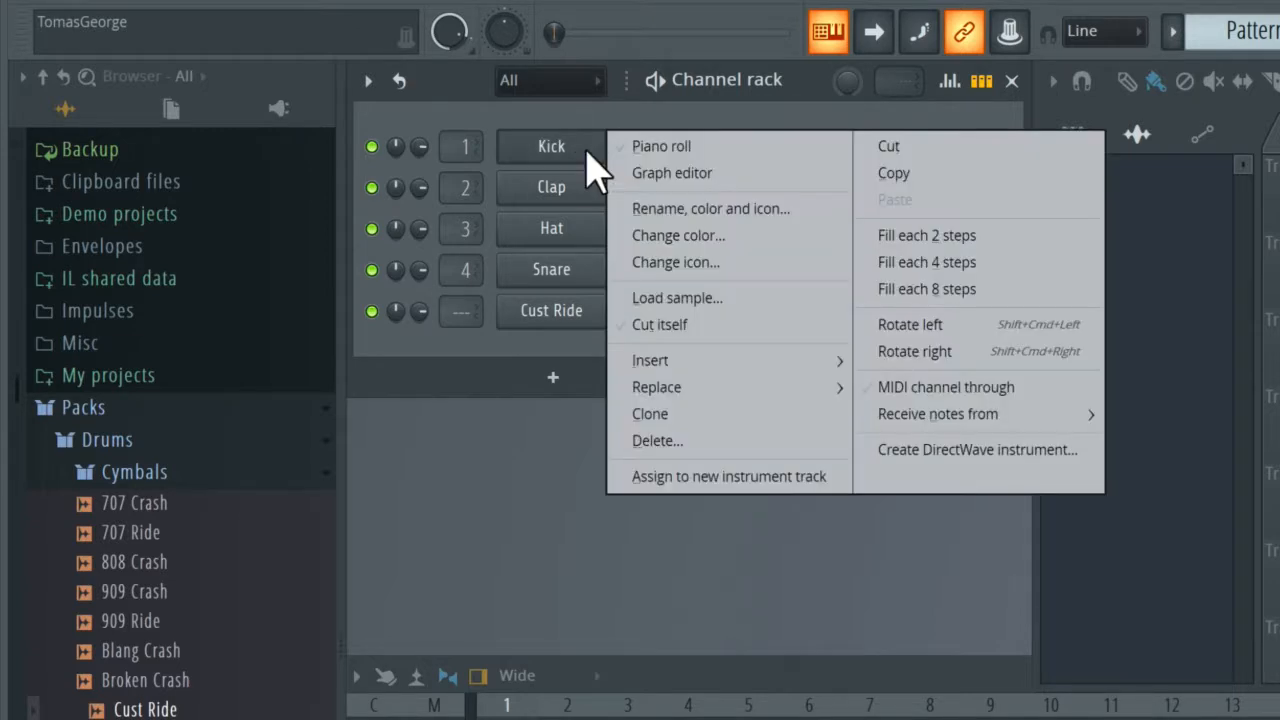
pyautogui.click(712, 214)
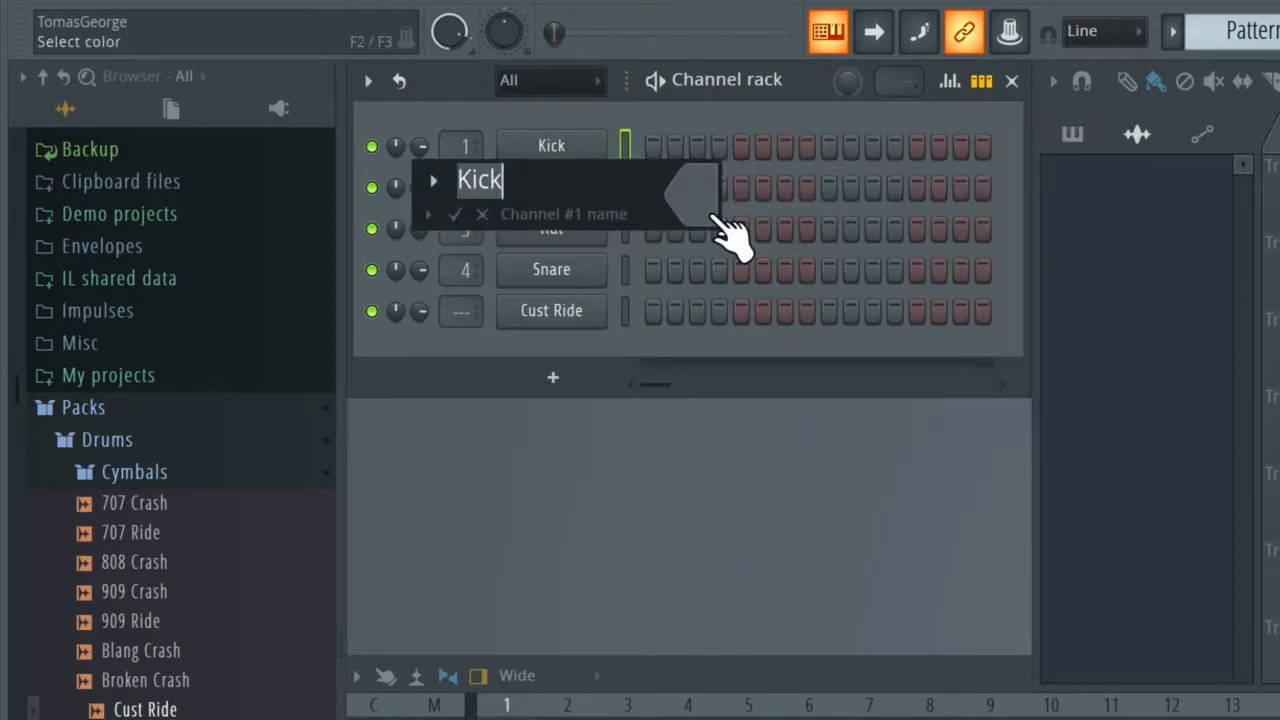
pyautogui.press('Return')
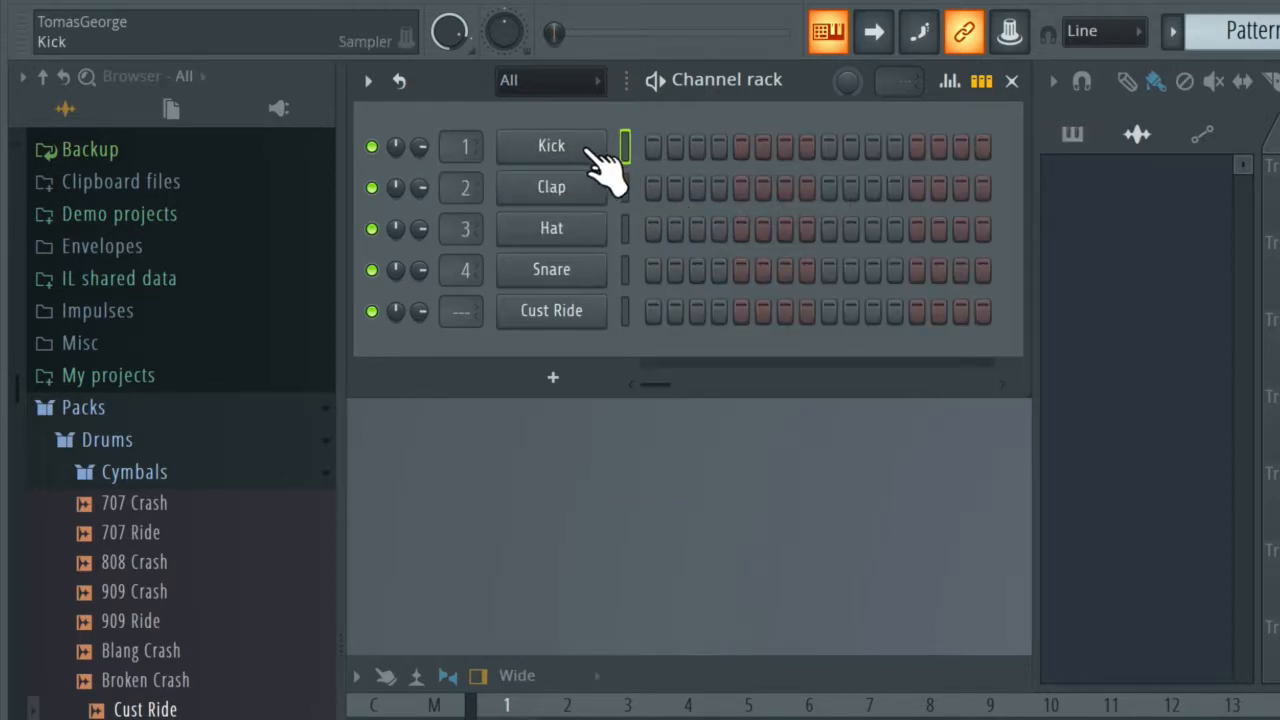
pyautogui.click(580, 148)
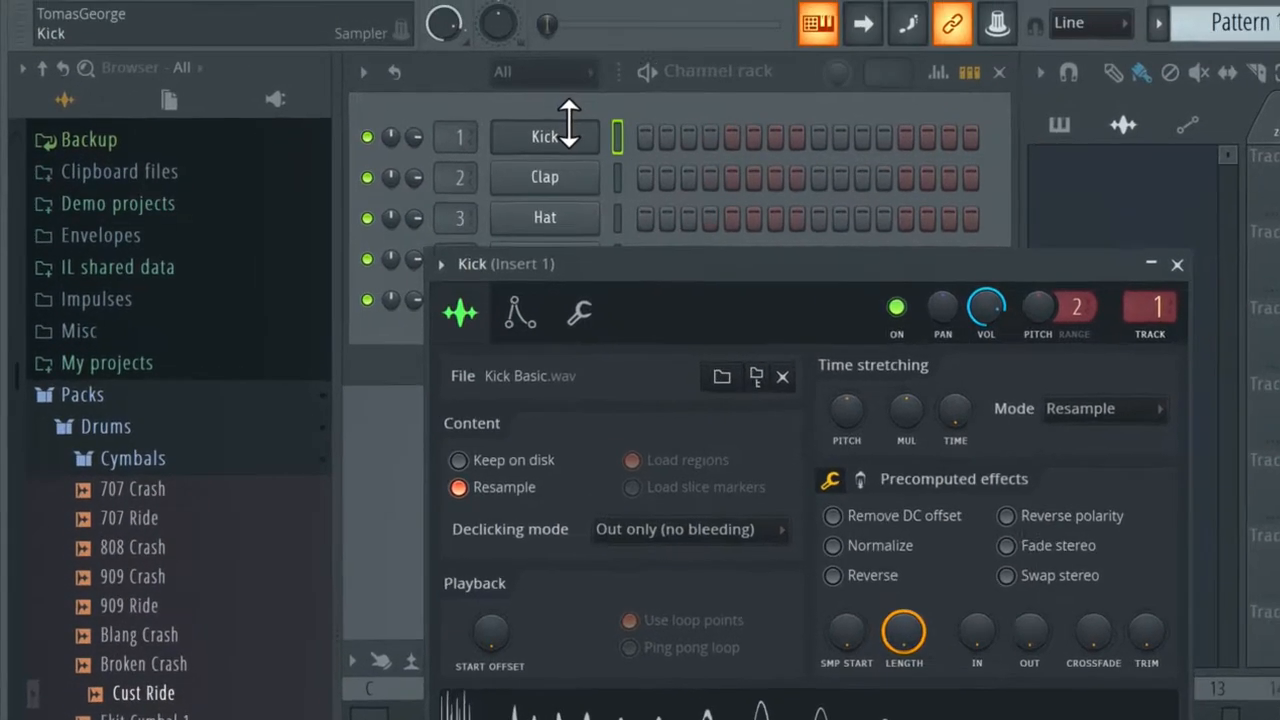
pyautogui.click(501, 35)
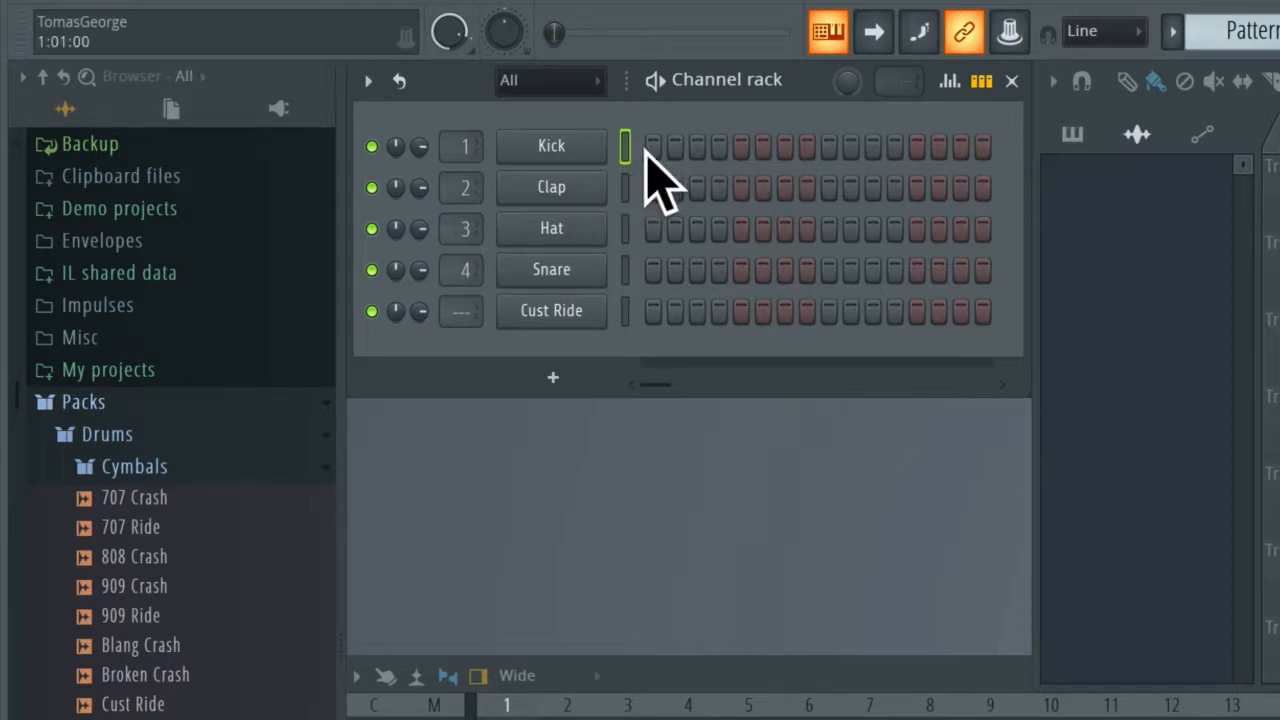
# Step: Place Kick hits on steps 1, 5, 9 and 13 one by one
pyautogui.click(653, 146)
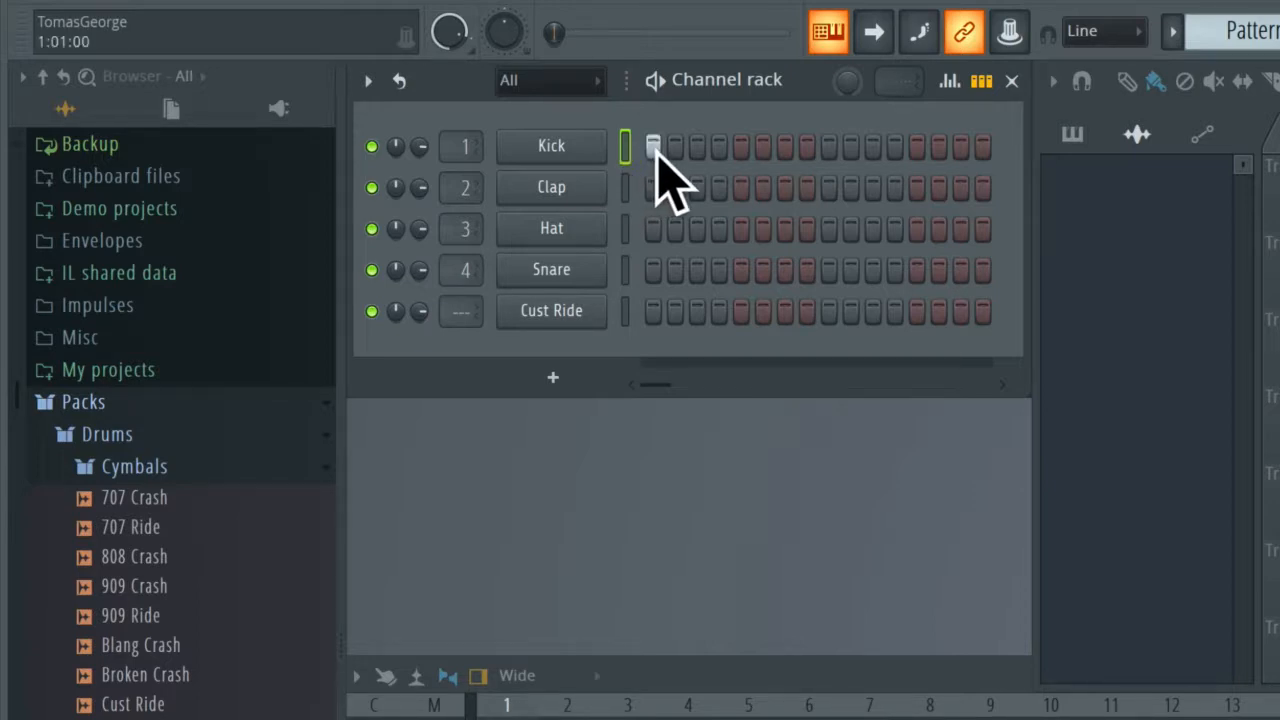
pyautogui.click(741, 146)
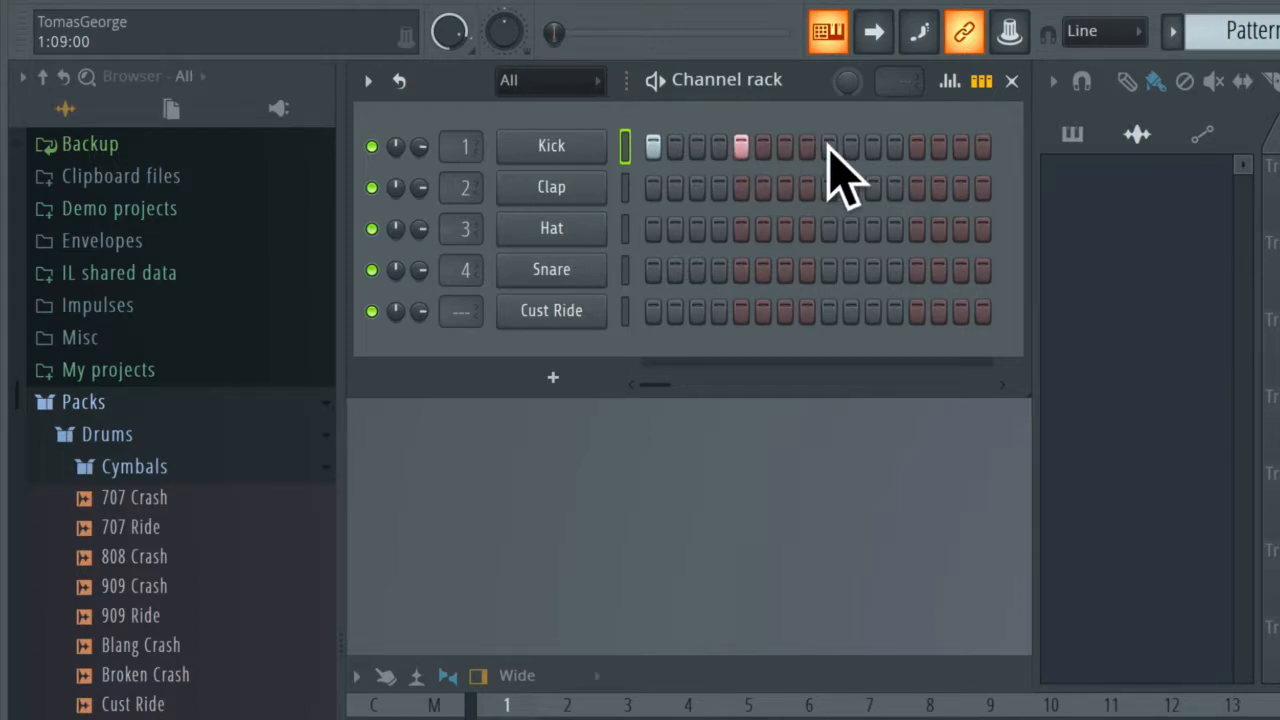
pyautogui.click(829, 146)
pyautogui.click(917, 146)
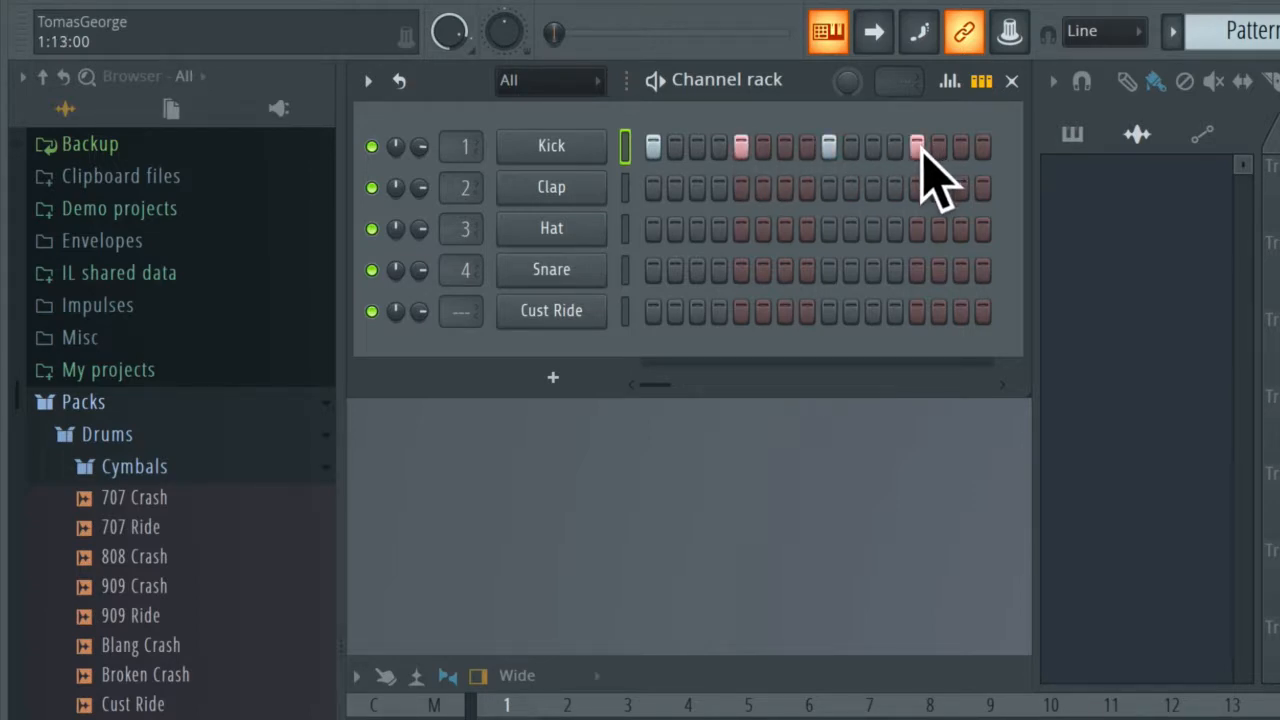
# Step: Clear the Kick hits from steps 13, 9, 5 and 1
pyautogui.rightClick(917, 146)
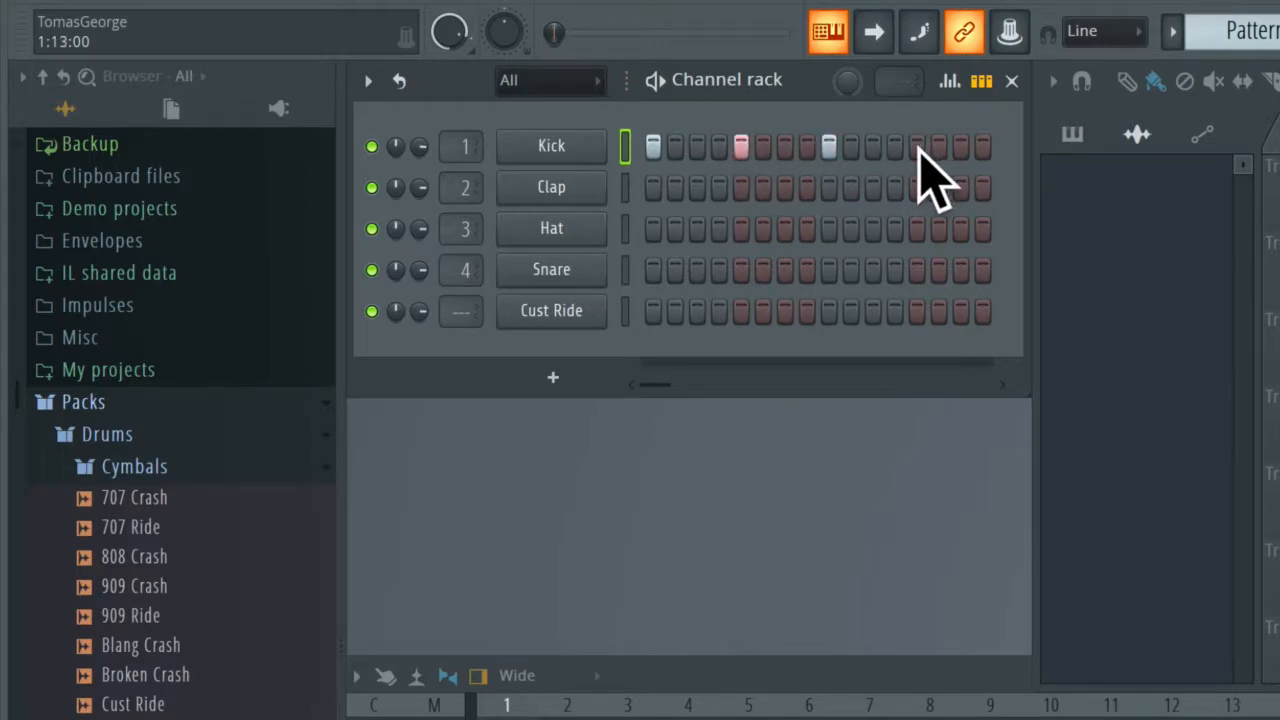
pyautogui.rightClick(829, 146)
pyautogui.rightClick(741, 146)
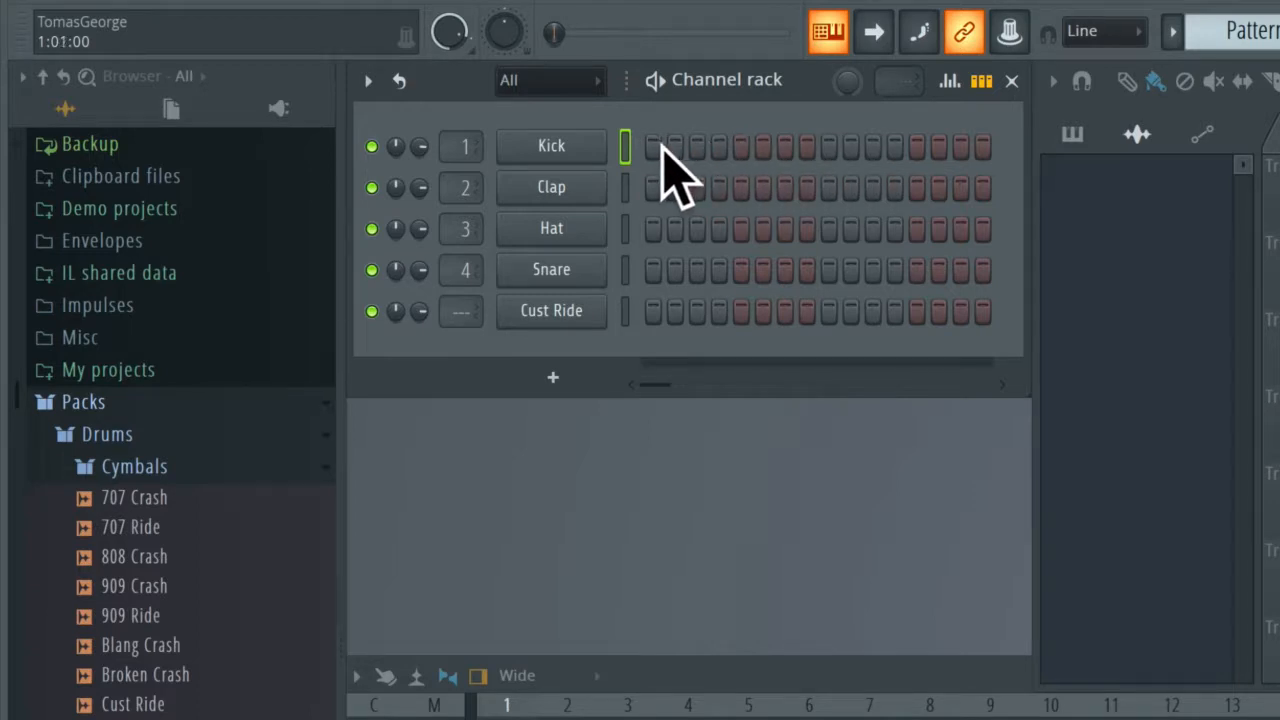
pyautogui.rightClick(653, 146)
# Step: Paint Kick hits across steps 1 to 7 in one stroke and erase them the same way
pyautogui.moveTo(655, 147); pyautogui.dragTo(792, 148)
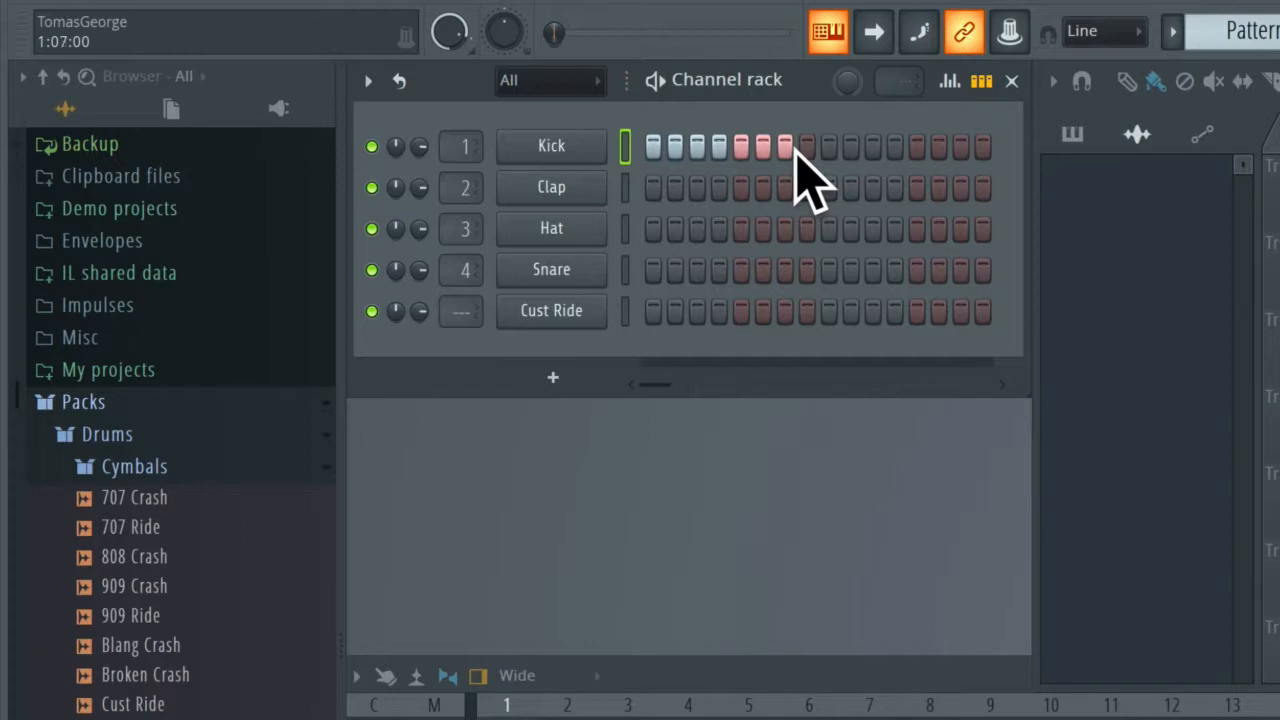
pyautogui.moveTo(790, 150); pyautogui.dragTo(655, 150)
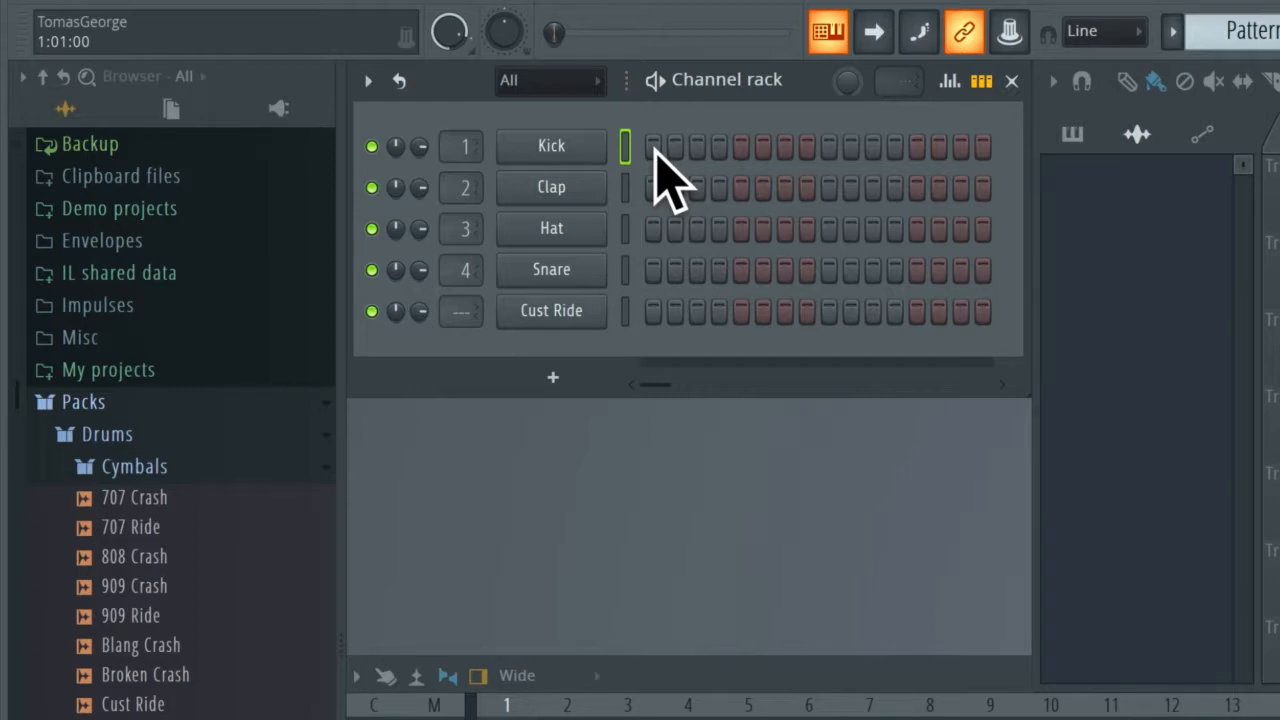
# Step: Fill the Kick channel with a hit every 4 steps and play the pattern back
pyautogui.rightClick(585, 150)
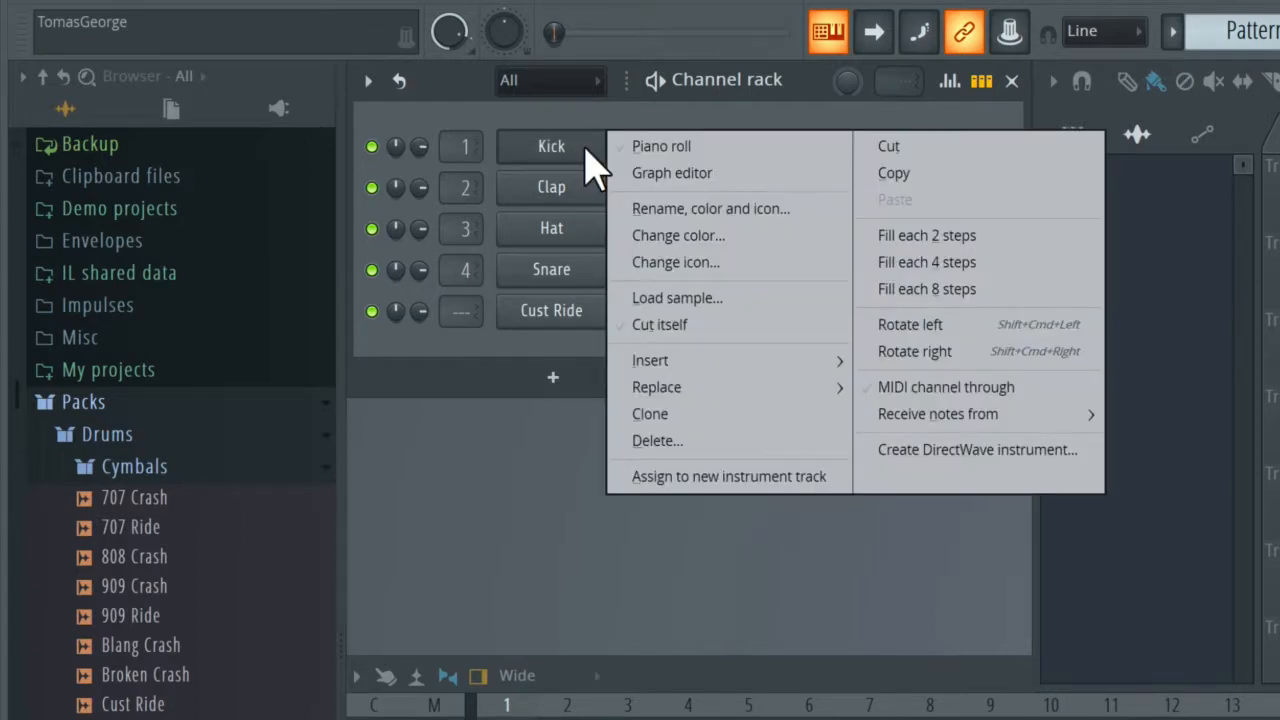
pyautogui.click(941, 266)
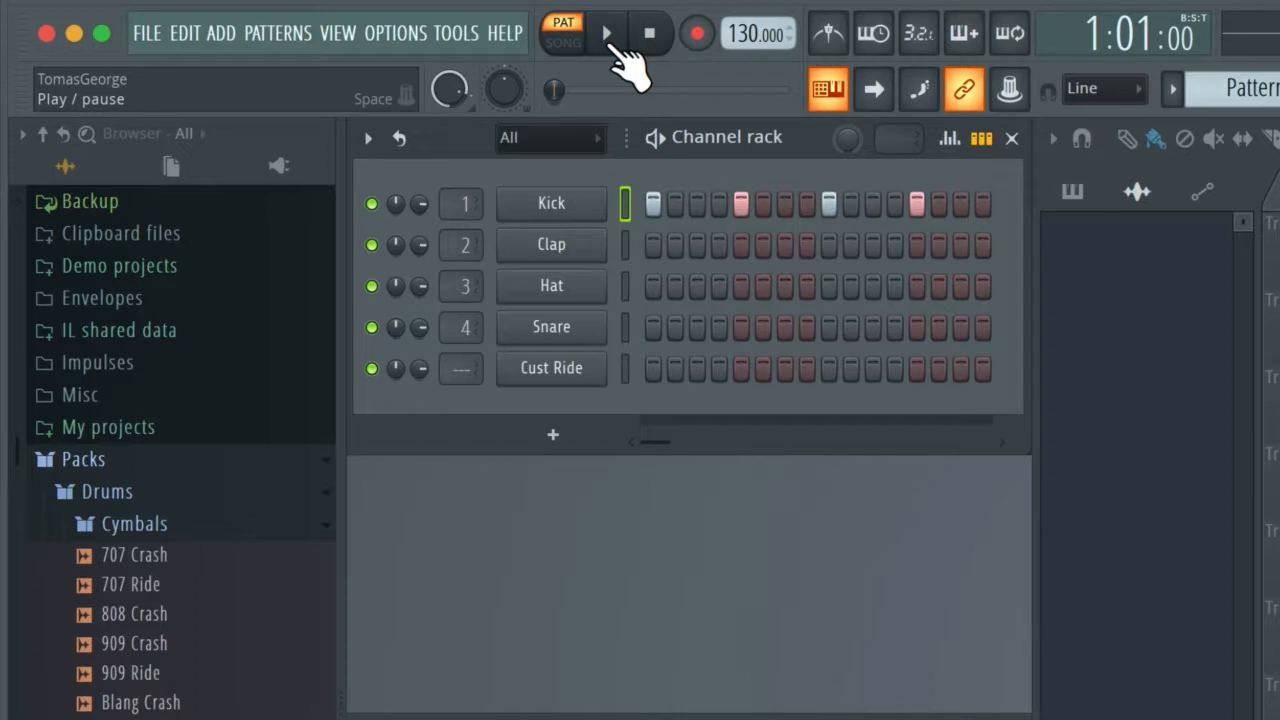
pyautogui.click(612, 44)
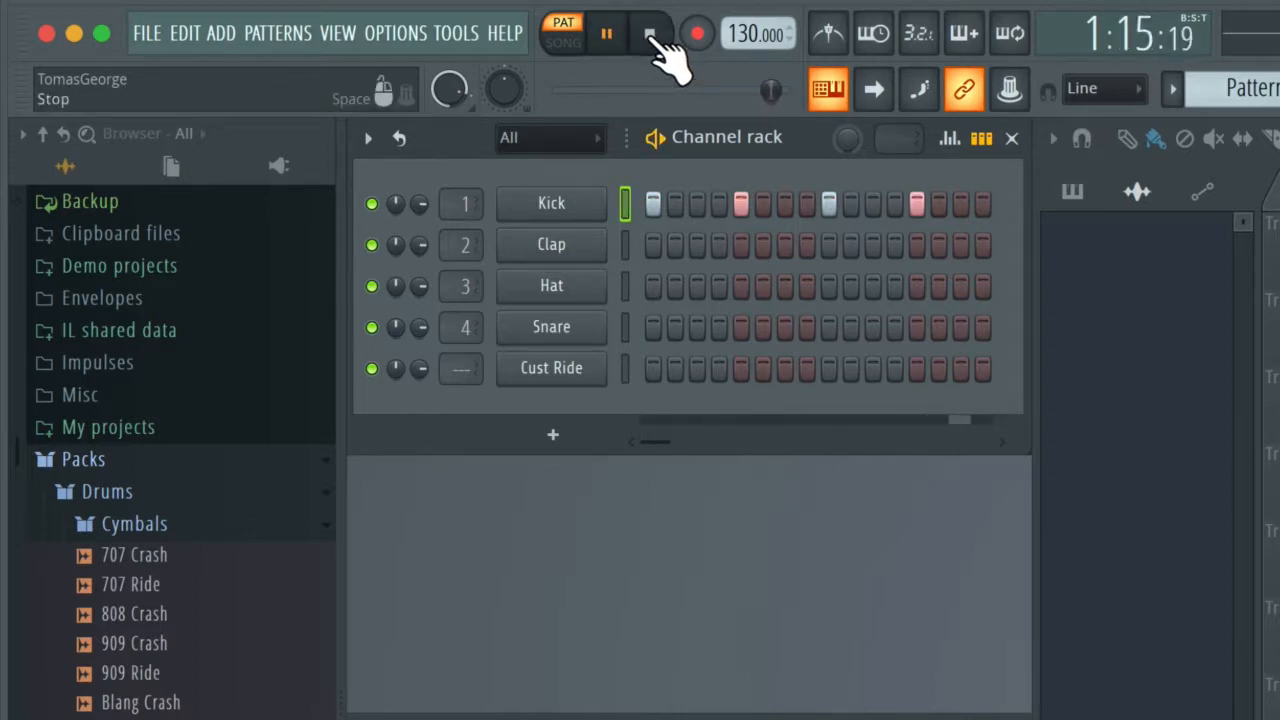
pyautogui.click(652, 38)
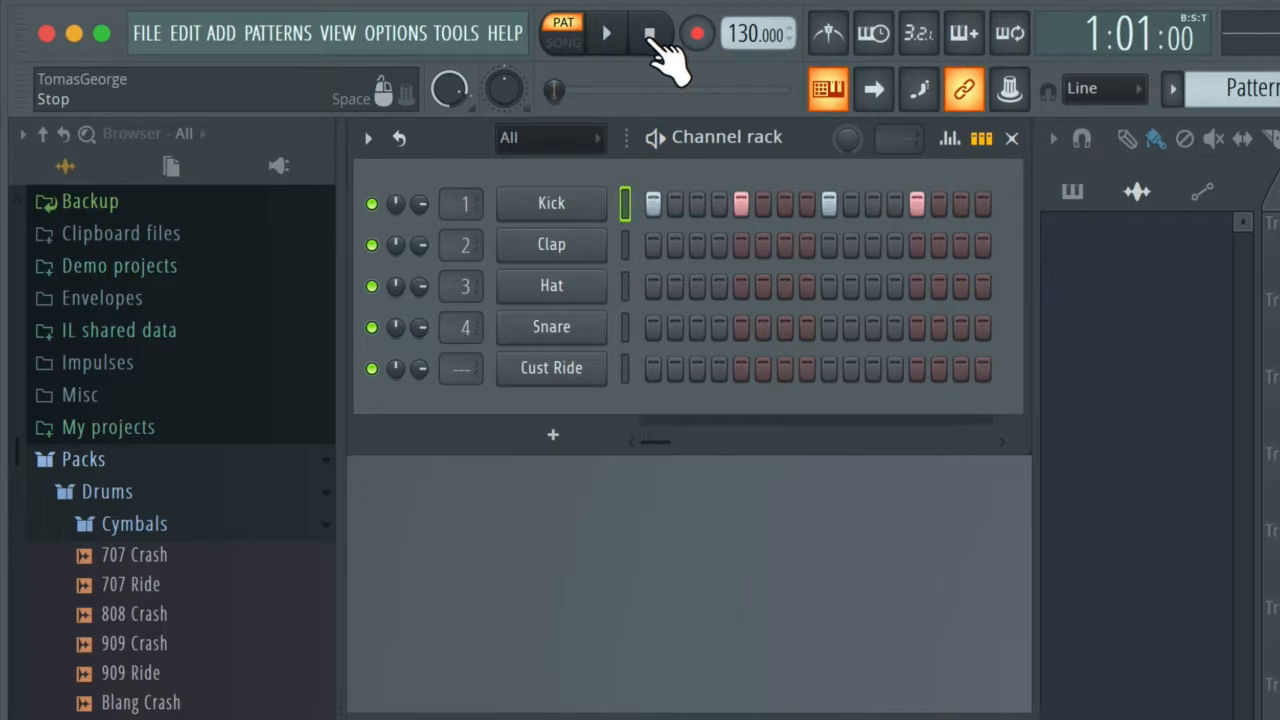
pyautogui.press('space')
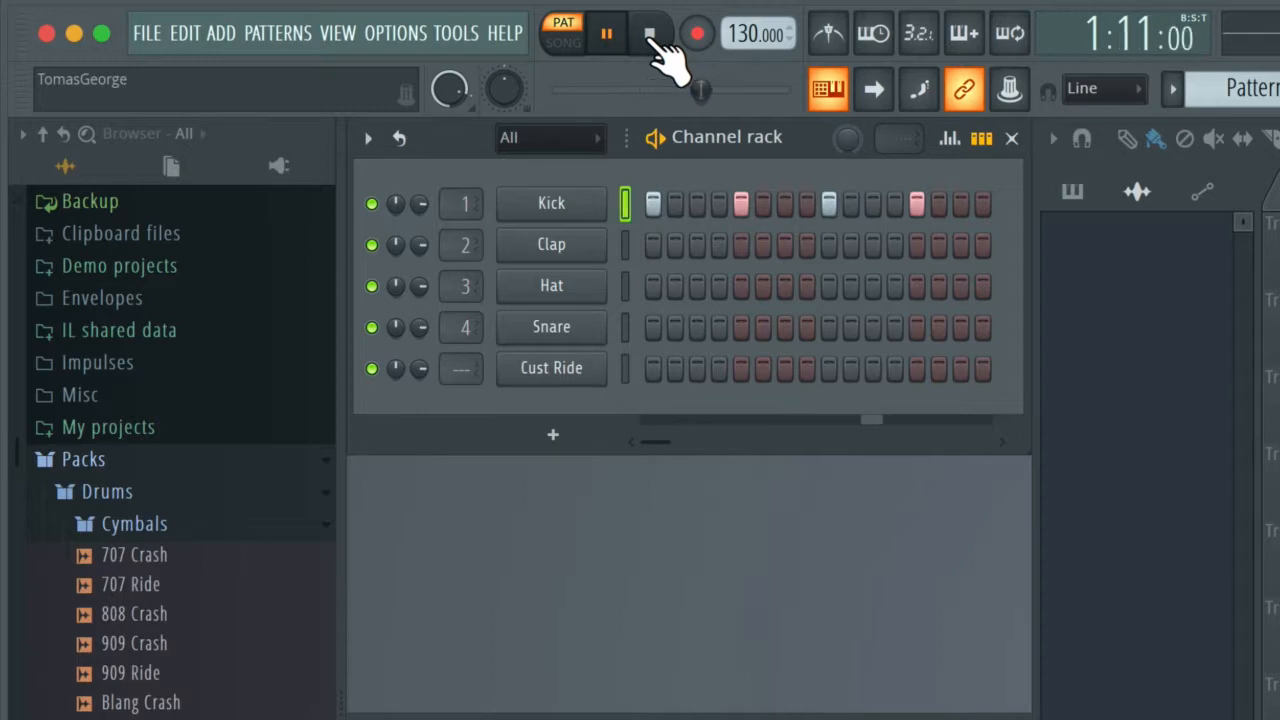
pyautogui.click(652, 38)
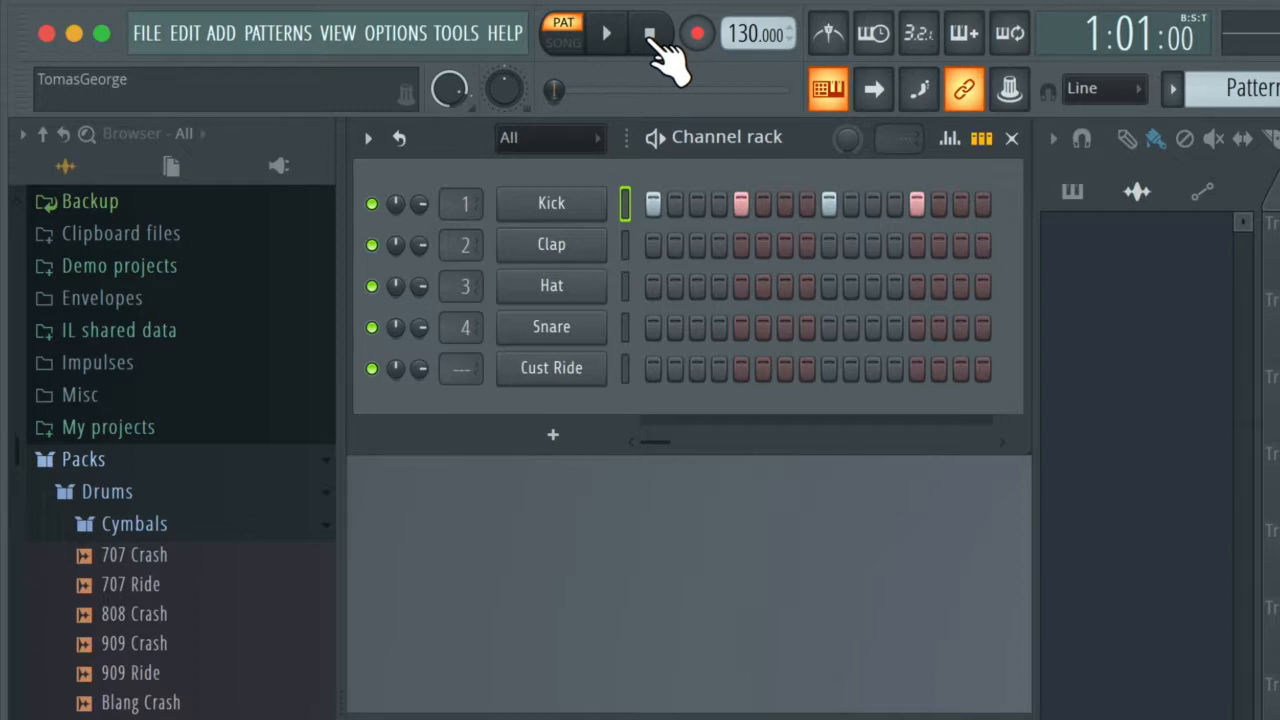
# Step: Fill the Clap channel with a hit every 8 steps and play the pattern back
pyautogui.rightClick(598, 248)
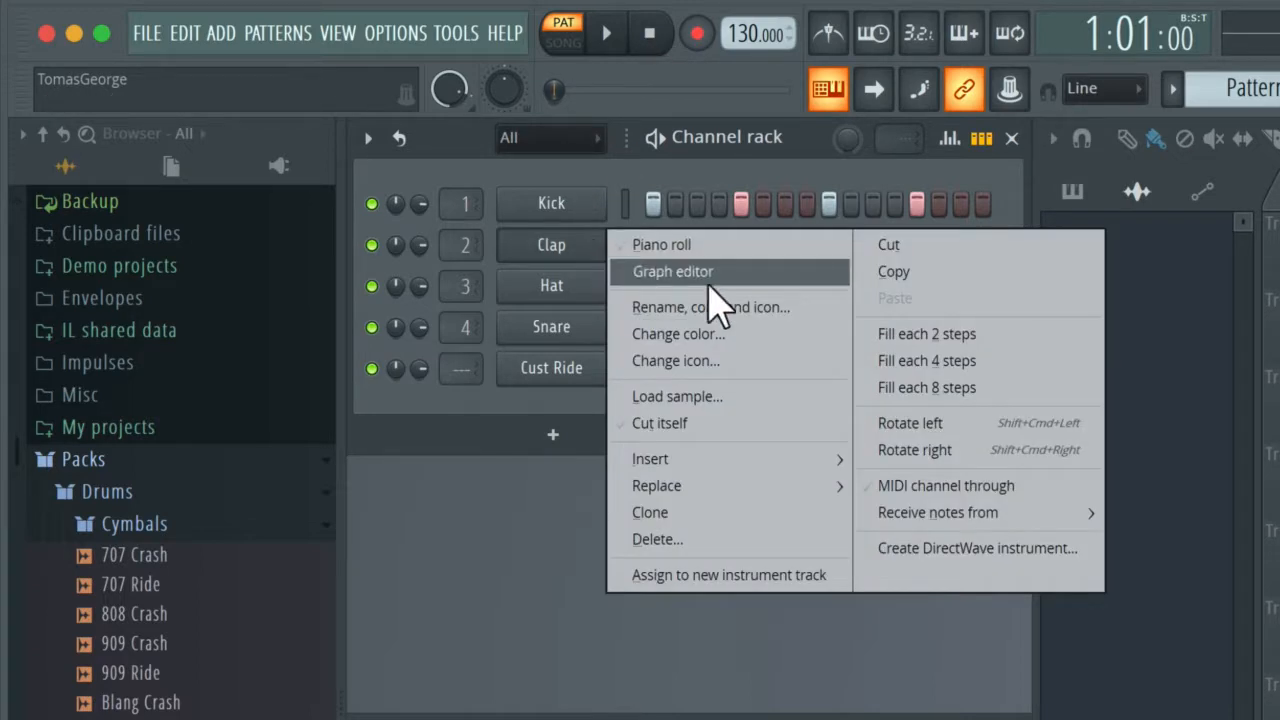
pyautogui.click(945, 388)
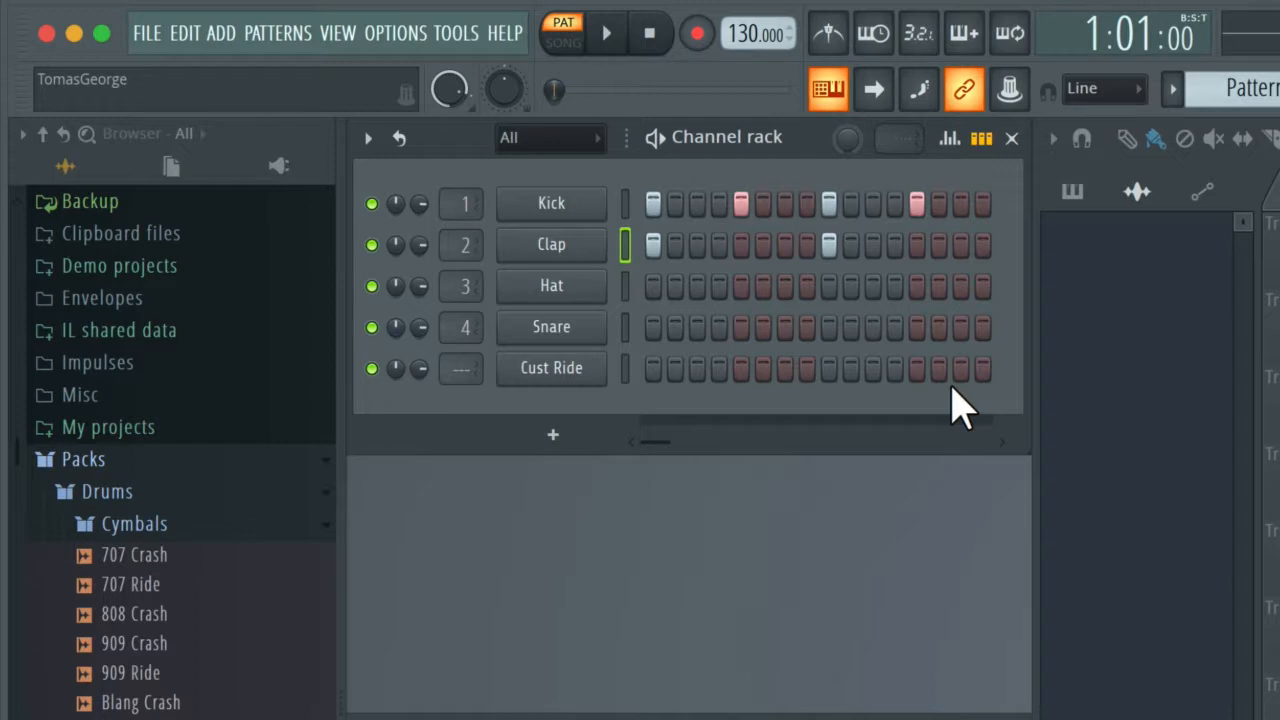
pyautogui.press('space')
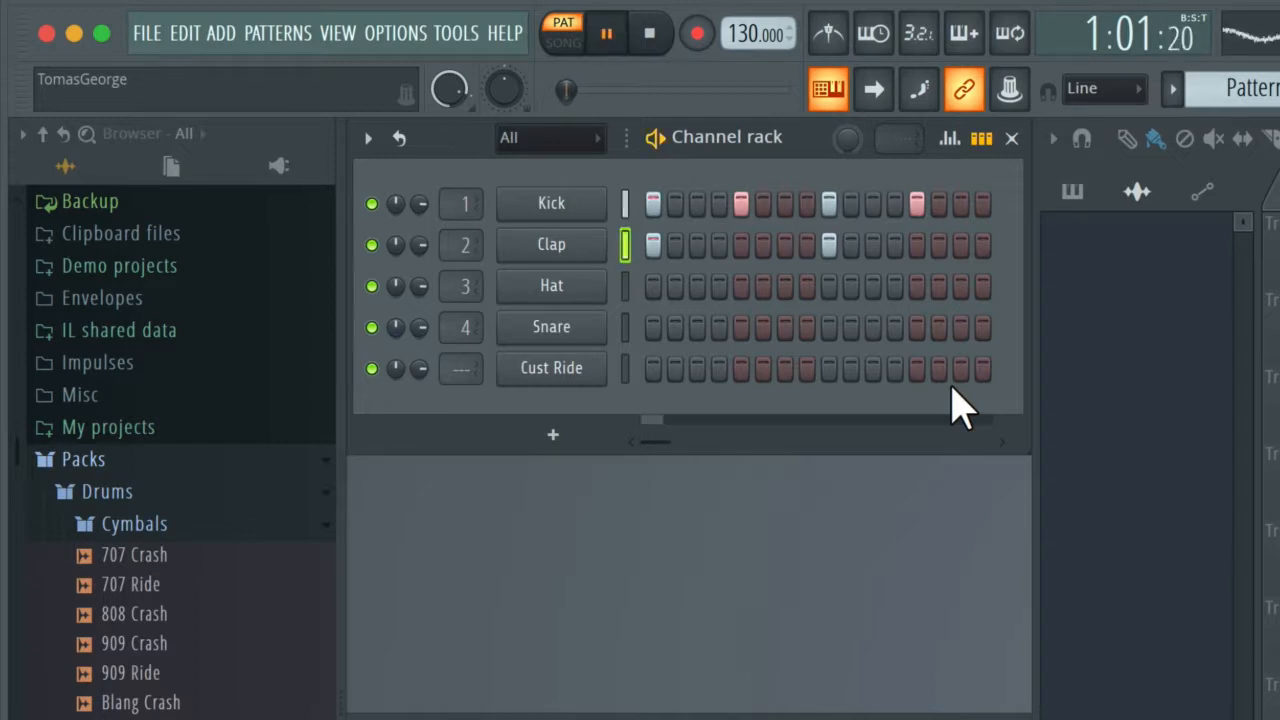
pyautogui.press('space')
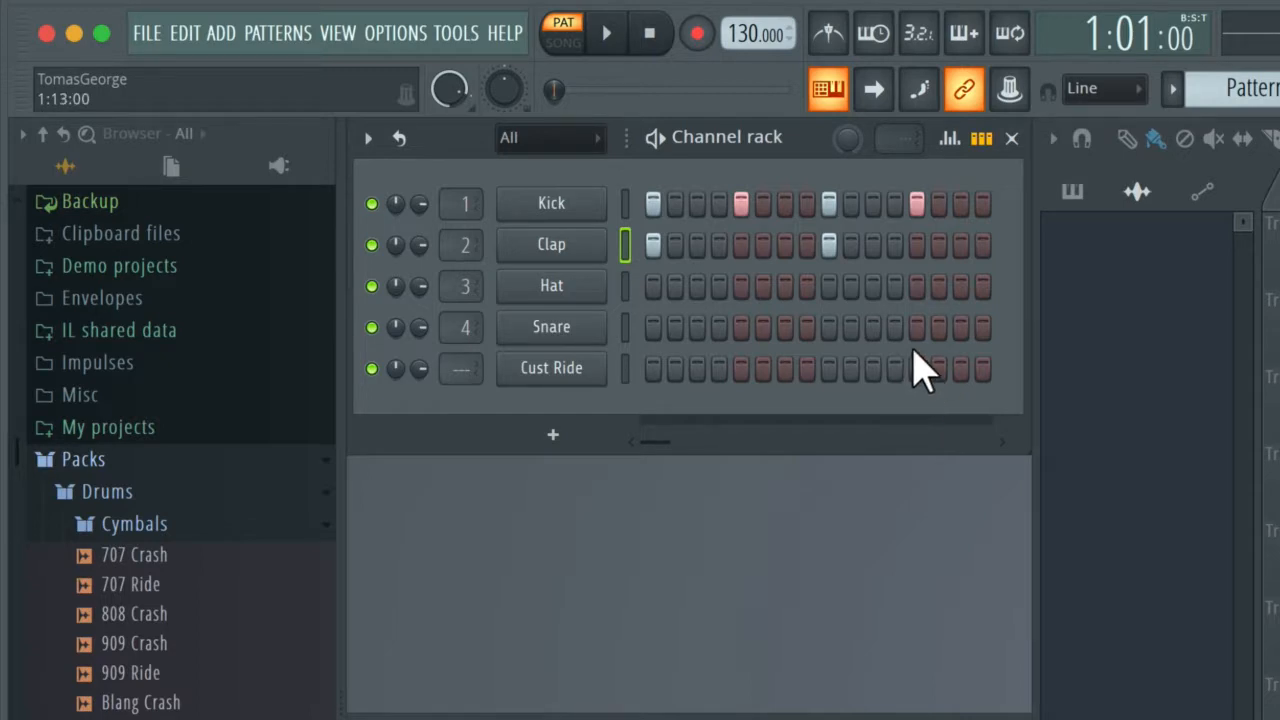
# Step: Move the Clap hits from steps 1 and 9 to steps 5 and 13 and play the pattern back
pyautogui.click(653, 244)
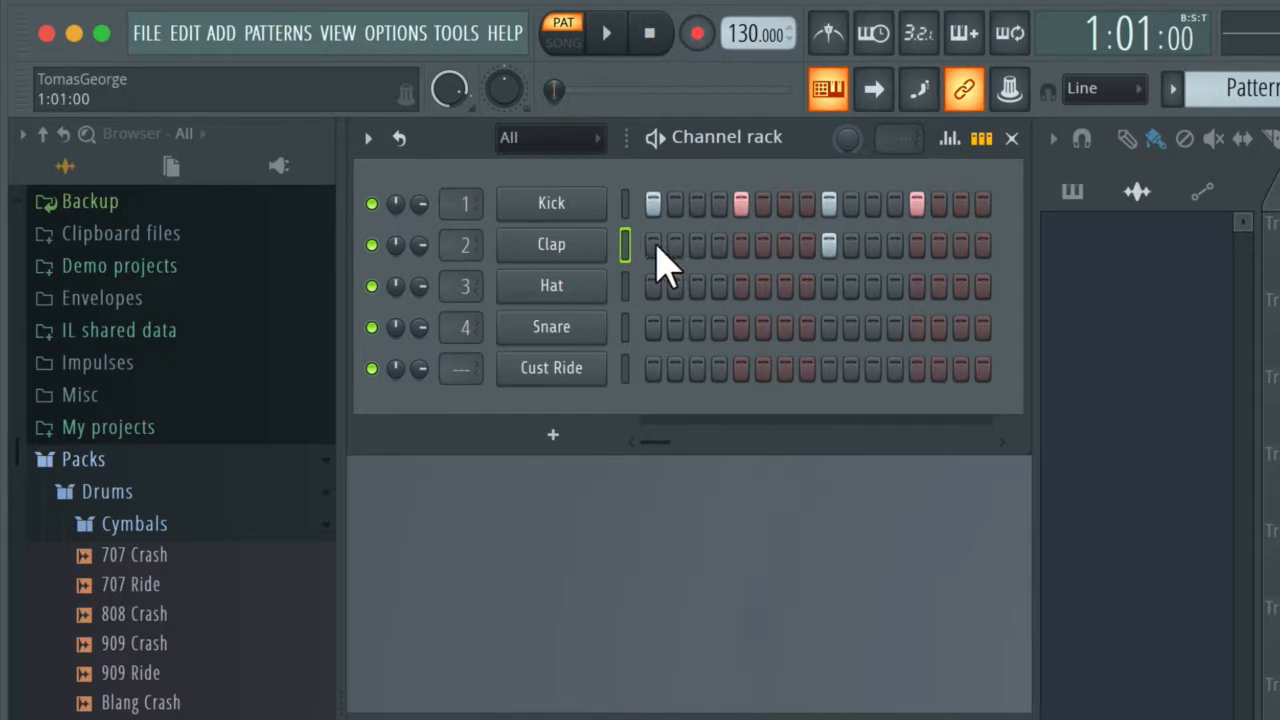
pyautogui.click(829, 246)
pyautogui.click(741, 246)
pyautogui.click(918, 247)
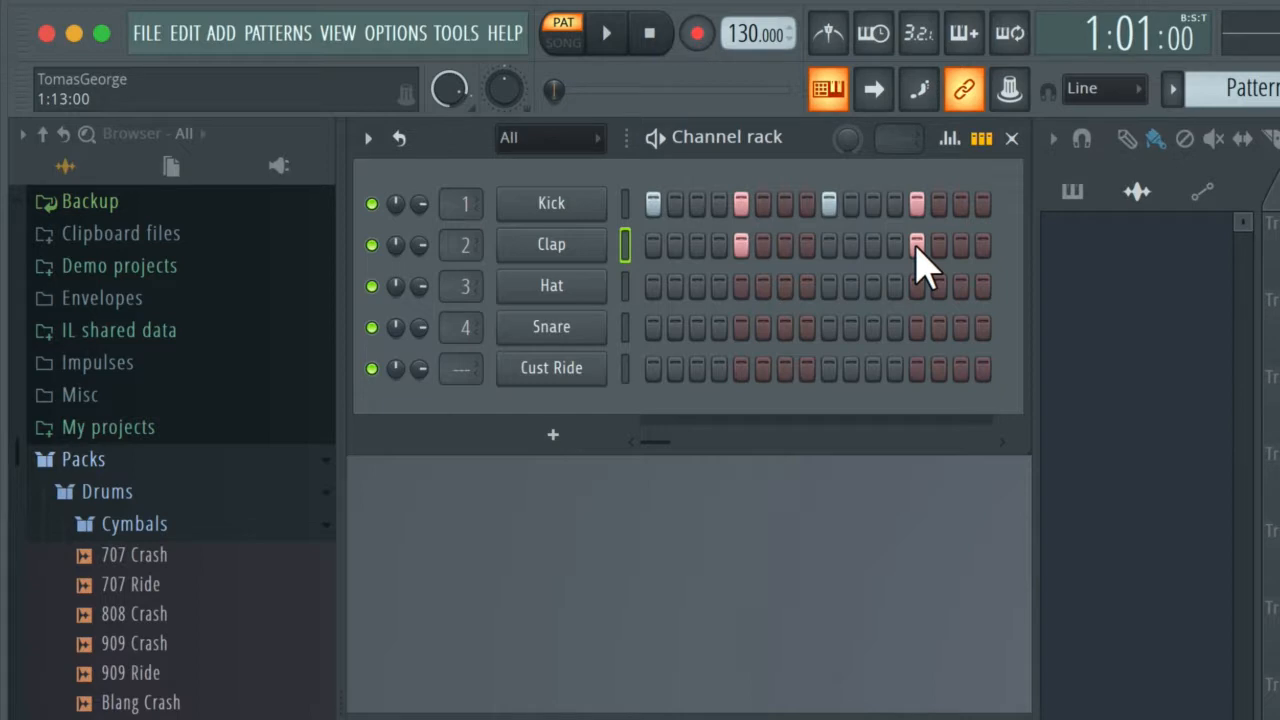
pyautogui.press('space')
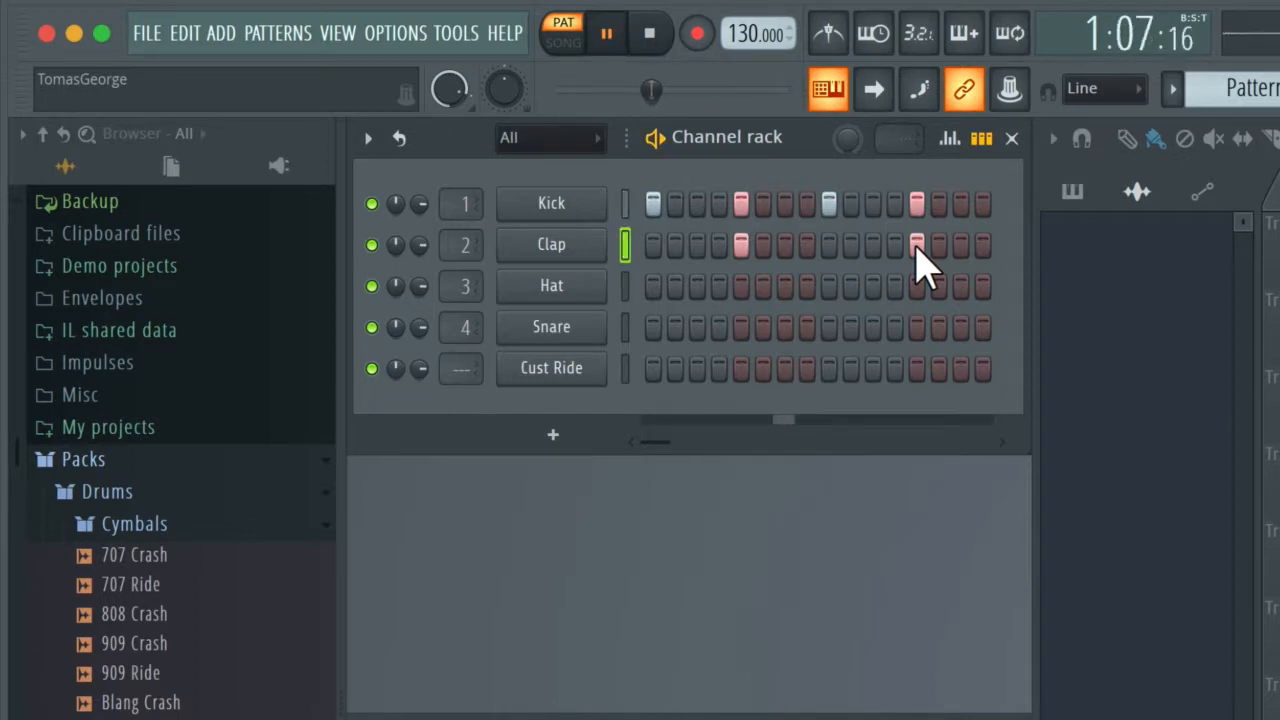
pyautogui.press('space')
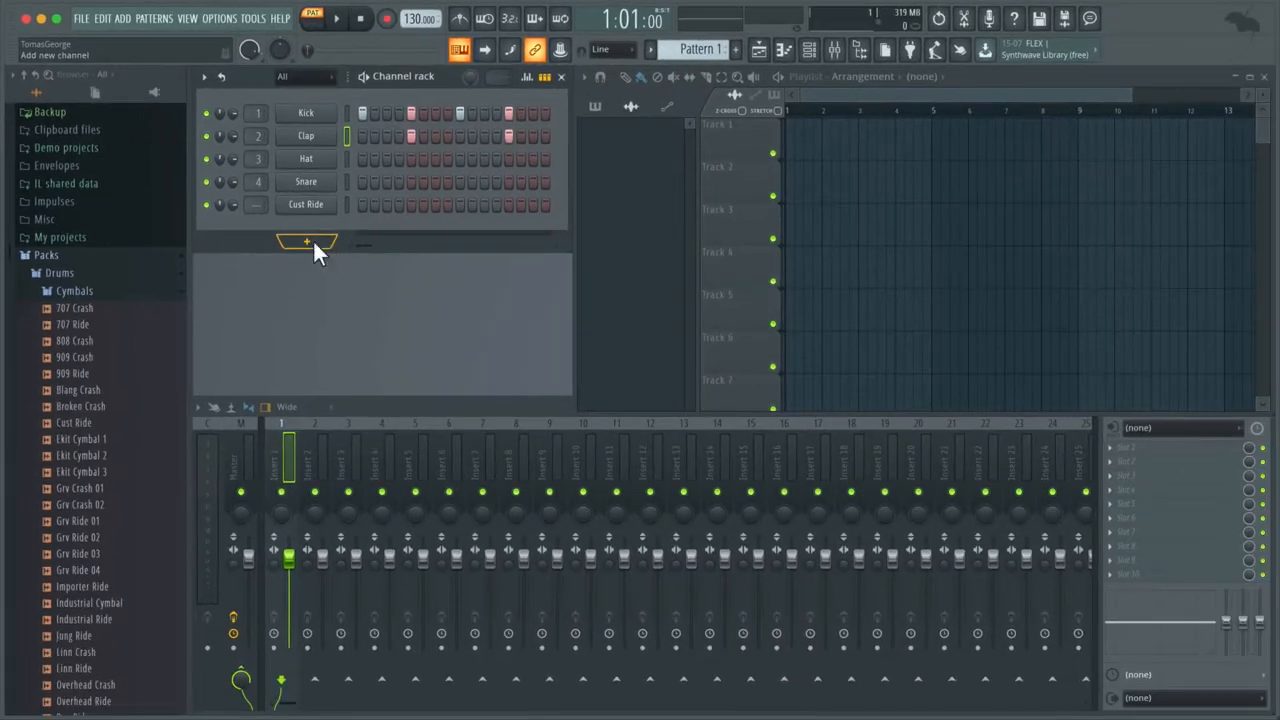
# Step: Add a FLEX instrument channel, load the Dystopian Lead preset from Arksun Cityscape, and close the plugin window
pyautogui.click(505, 392)
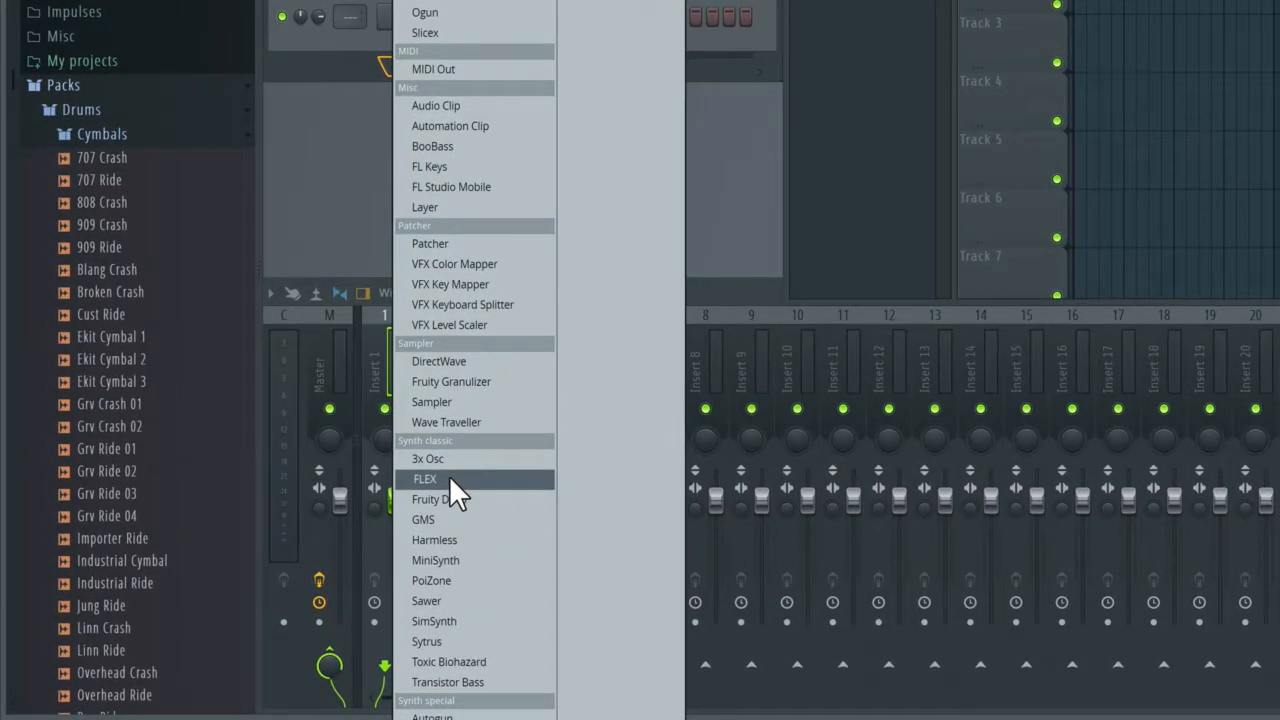
pyautogui.click(449, 475)
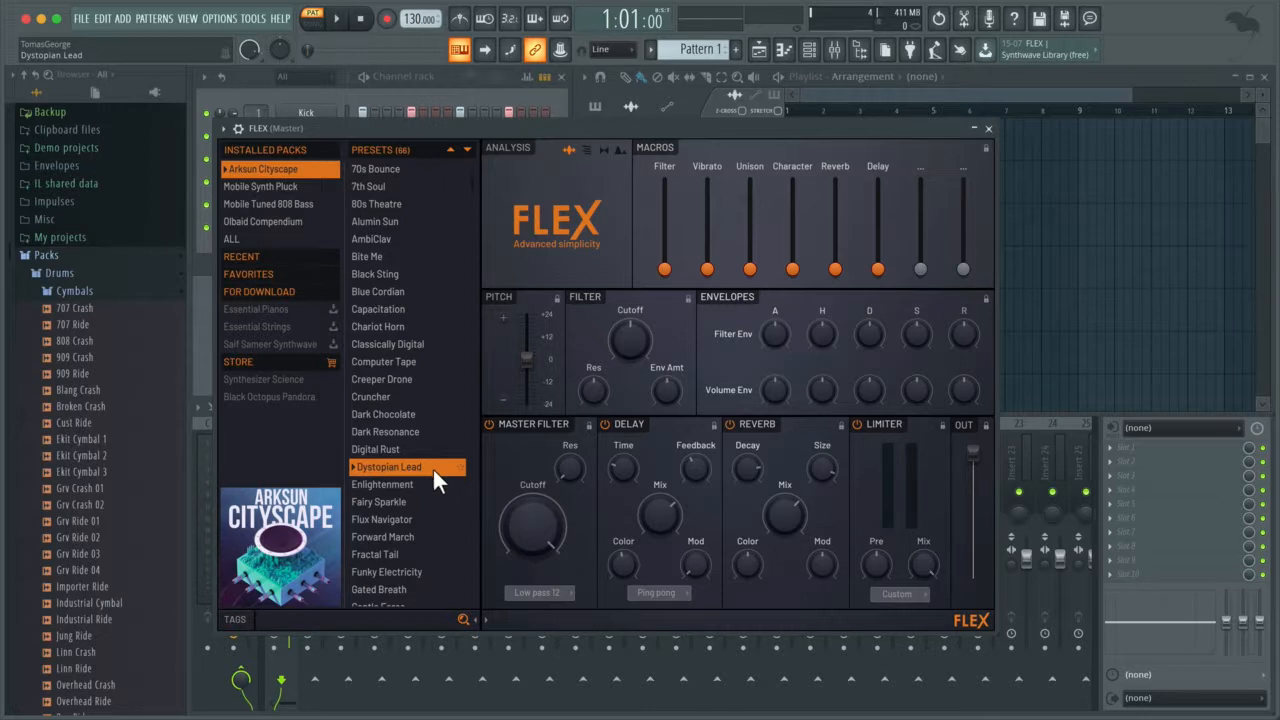
pyautogui.click(989, 131)
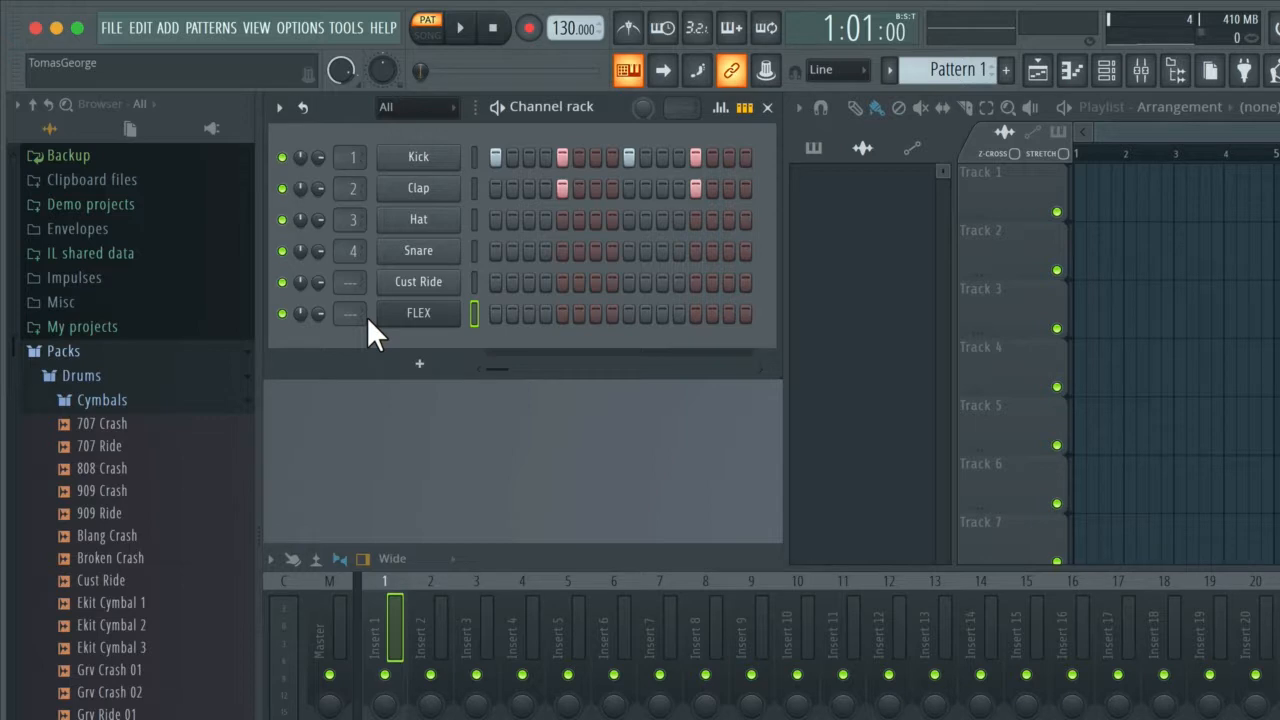
# Step: Open the FLEX channel in the Piano roll and draw an A3 note at the start of bar 1
pyautogui.rightClick(421, 312)
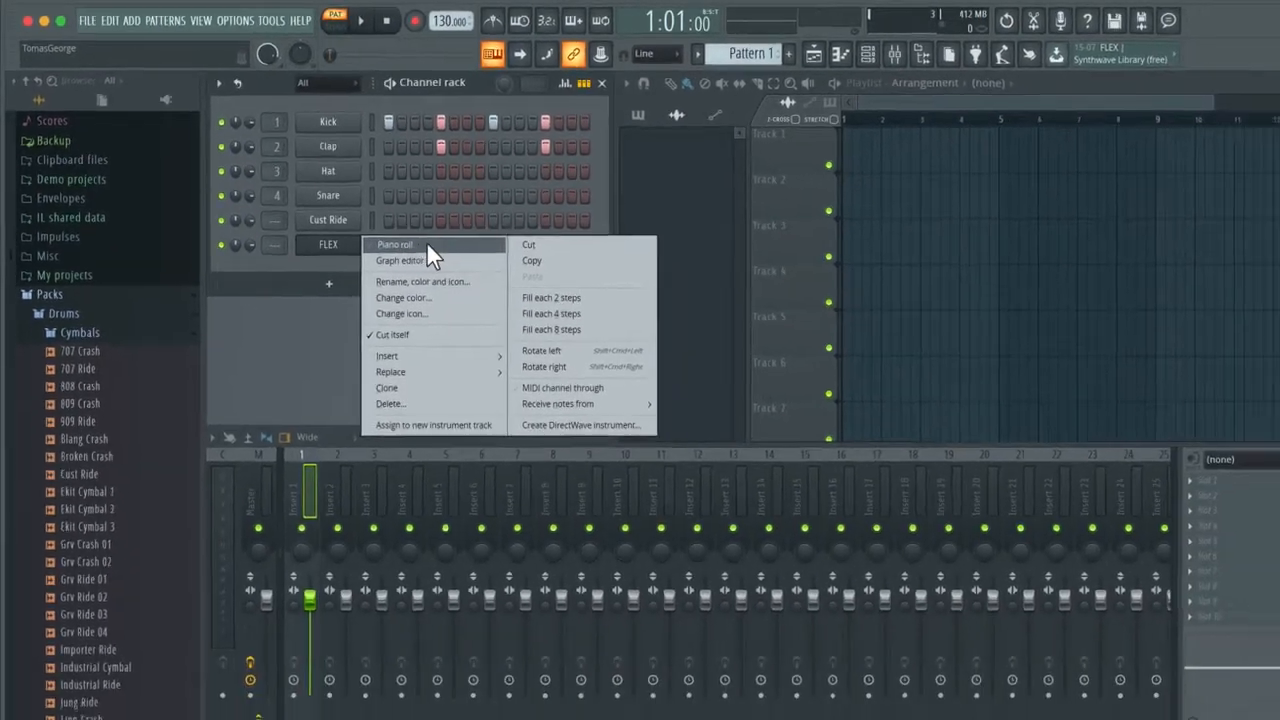
pyautogui.click(505, 313)
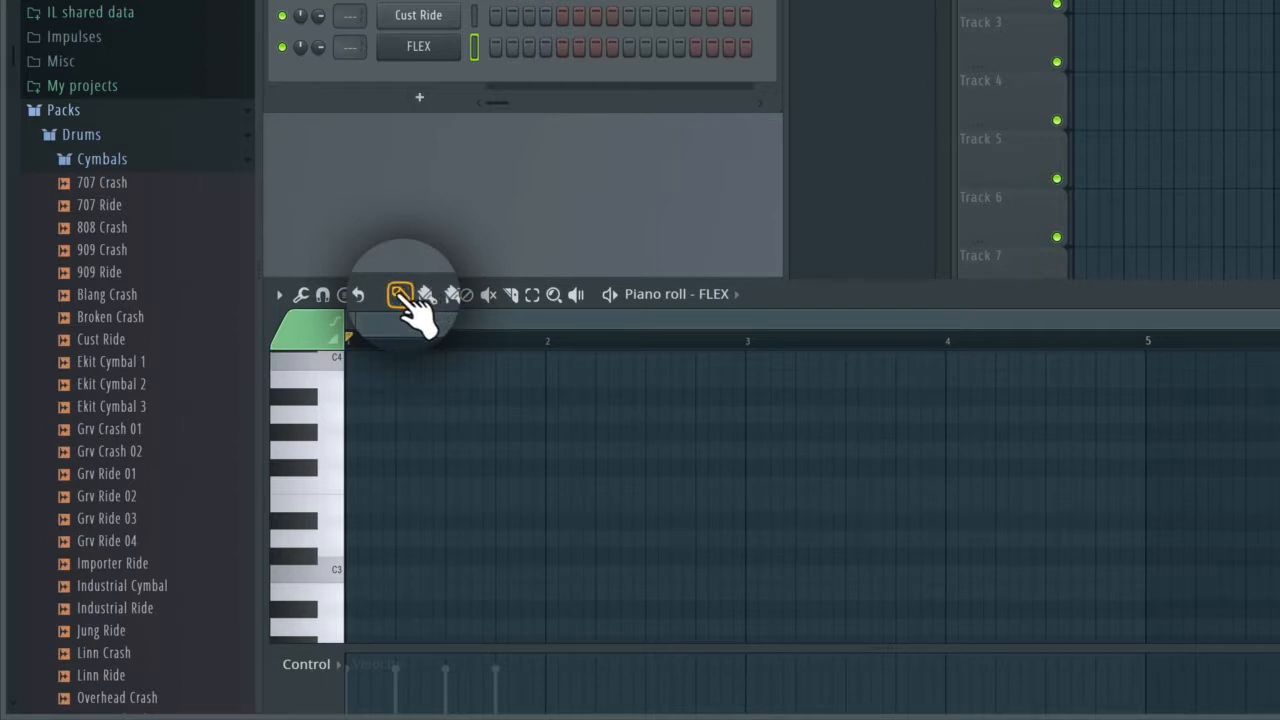
pyautogui.click(356, 415)
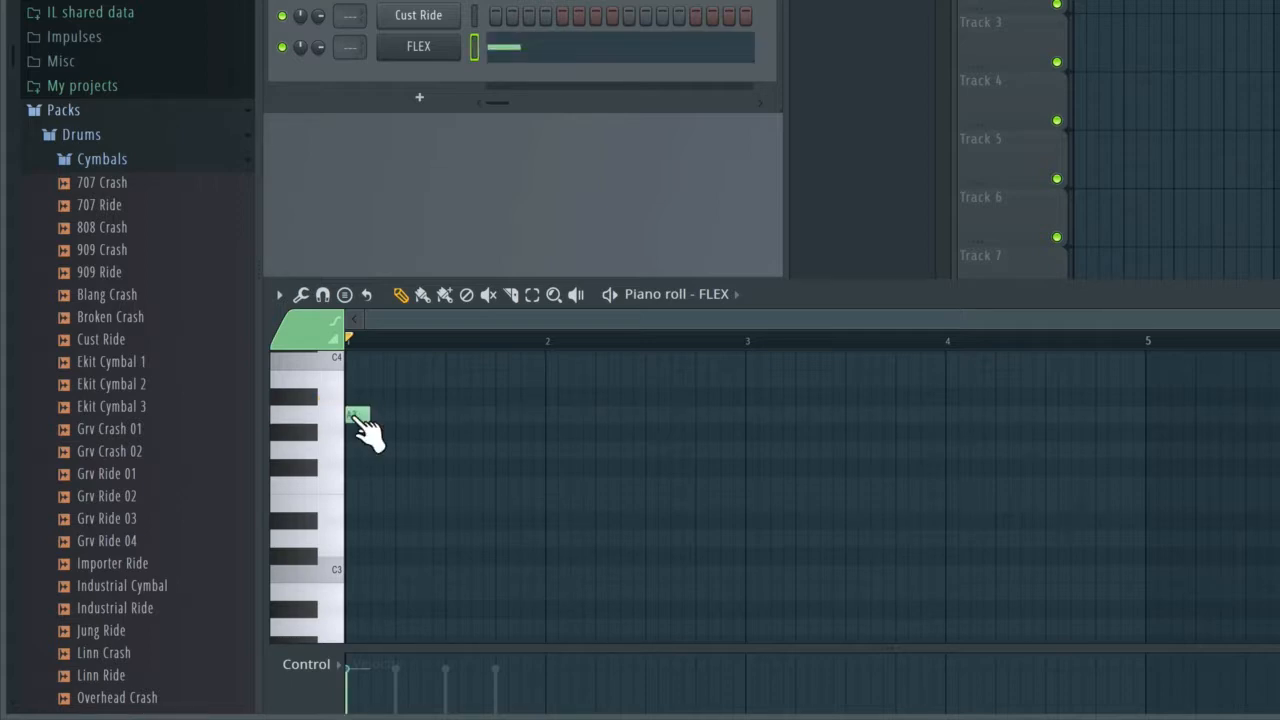